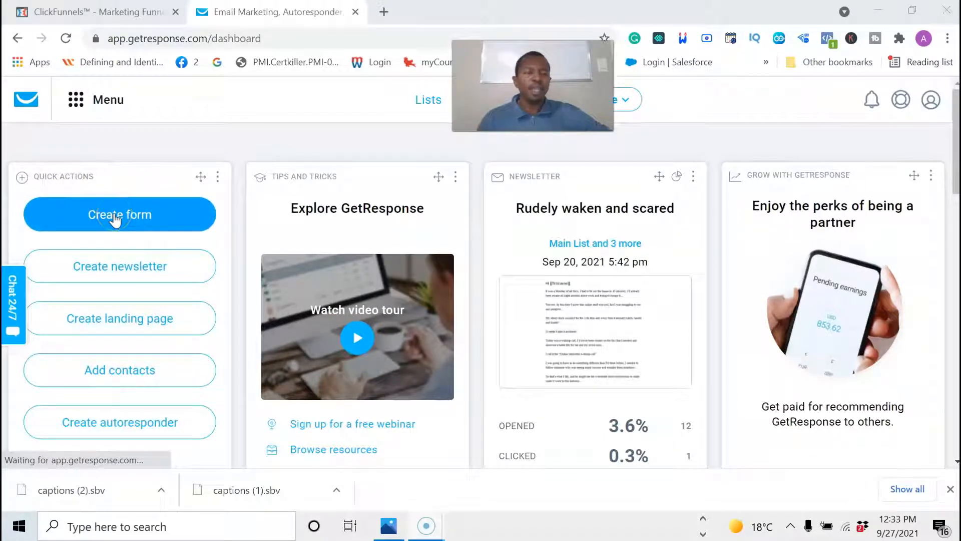
Check the ClickFunnels funnel, then open the GetResponse tools menu on the dashboard.
left_click(76, 100)
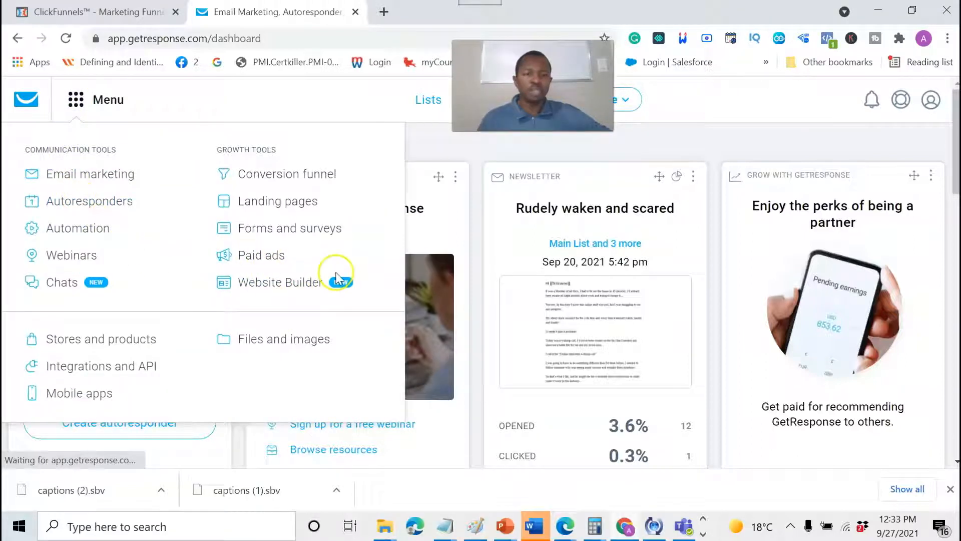
left_click(267, 98)
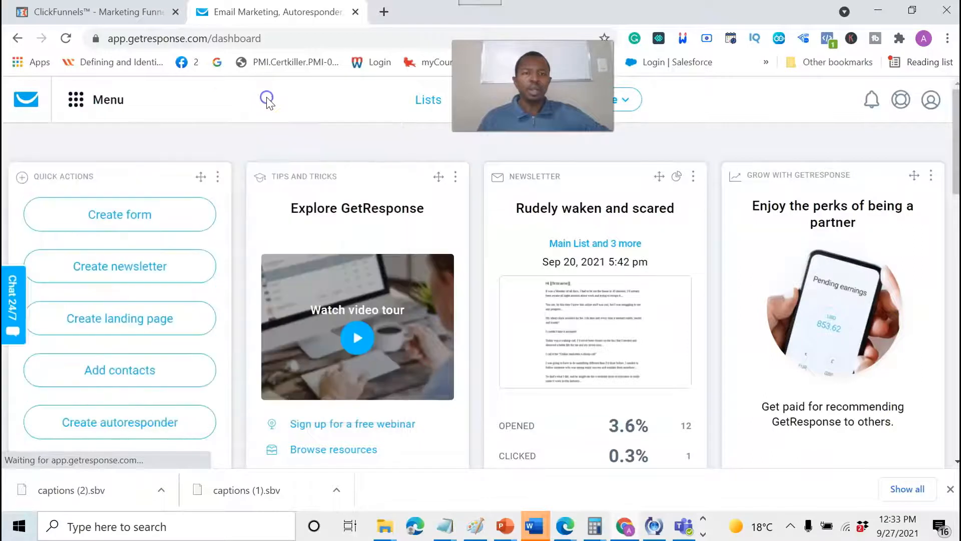
left_click(136, 16)
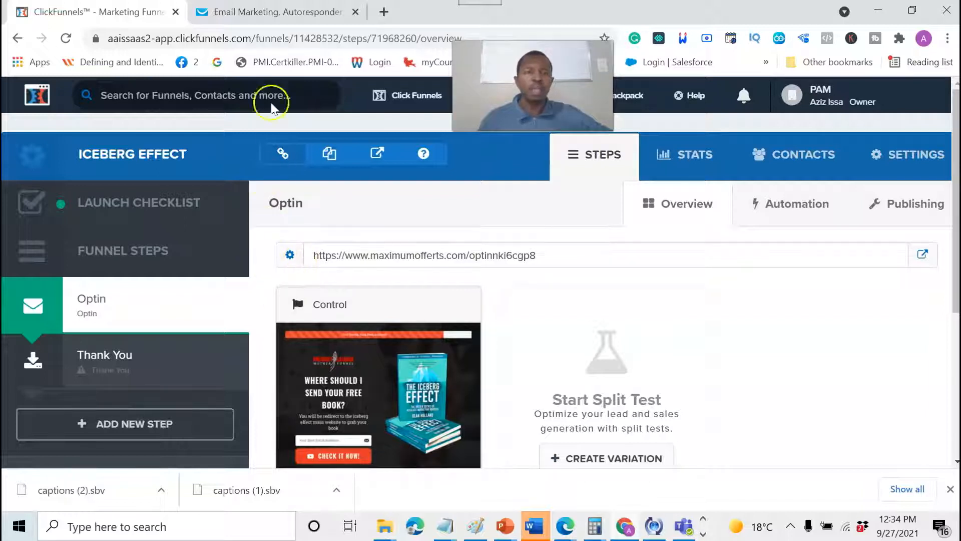
left_click(259, 12)
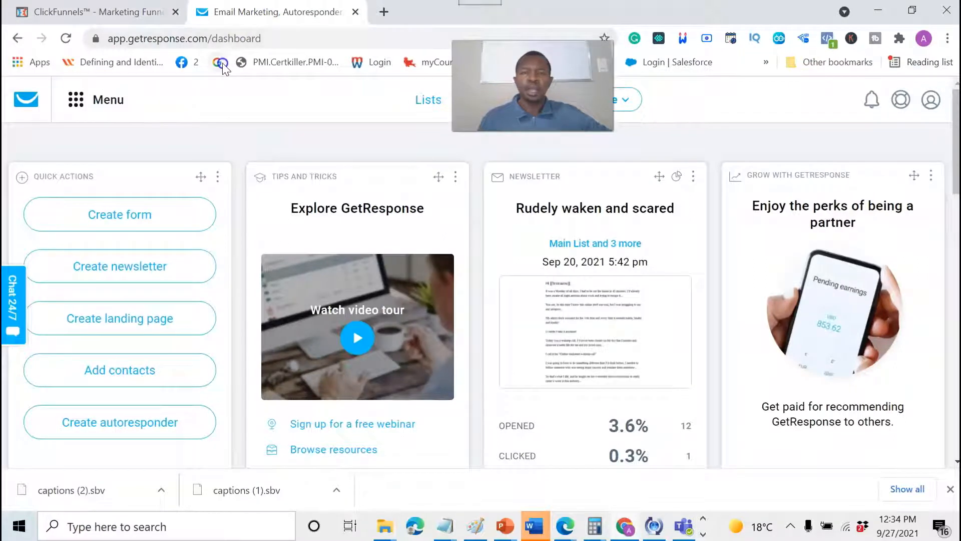
left_click(74, 100)
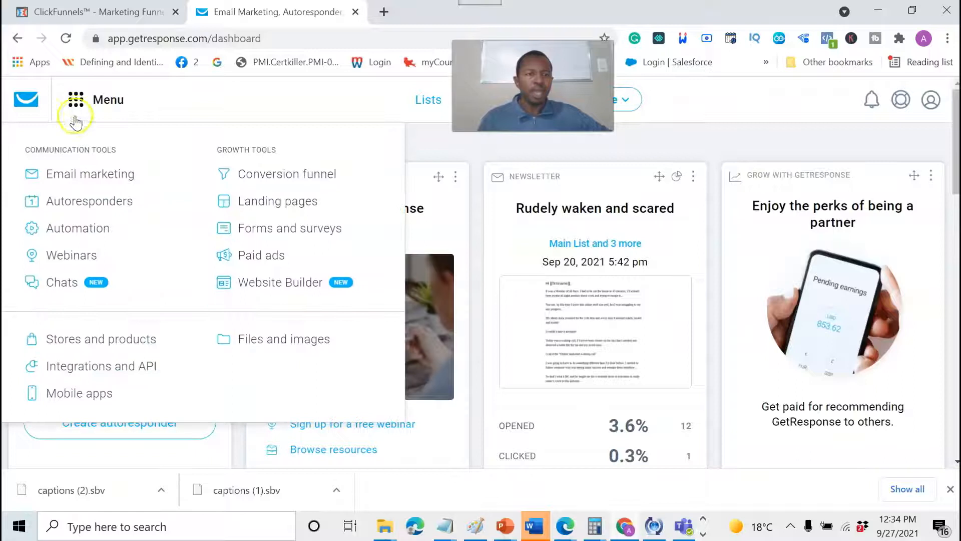
Generate a new GetResponse API key named 'test' under Integrations and API.
left_click(134, 370)
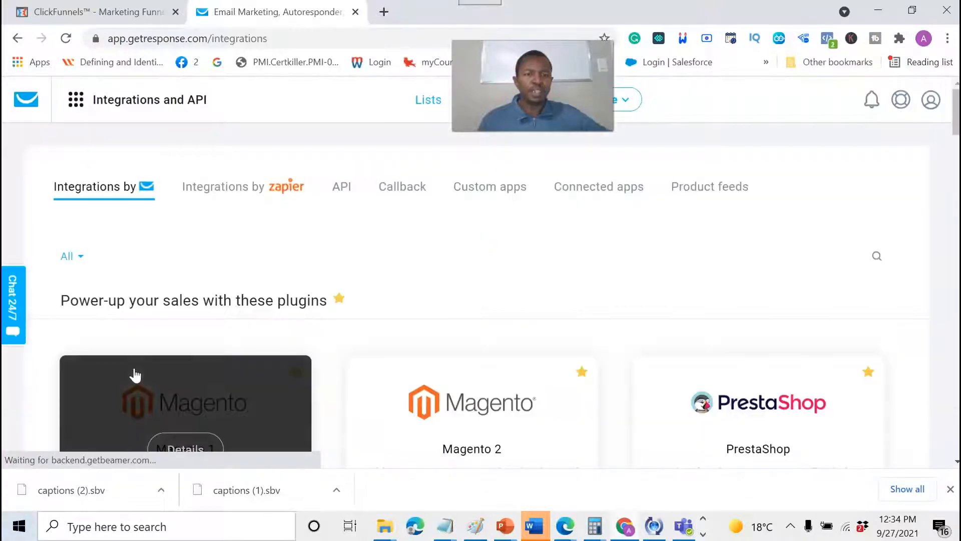
left_click(339, 188)
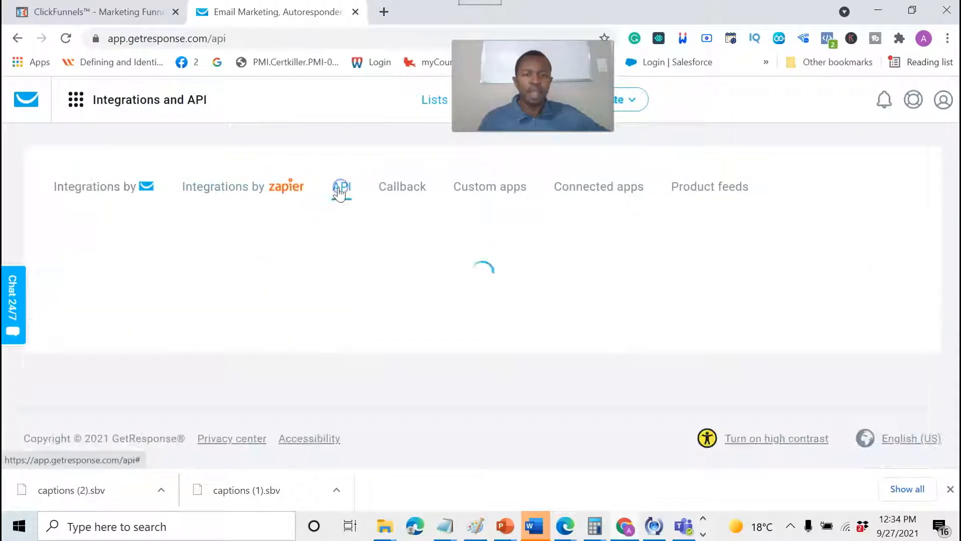
left_click(694, 255)
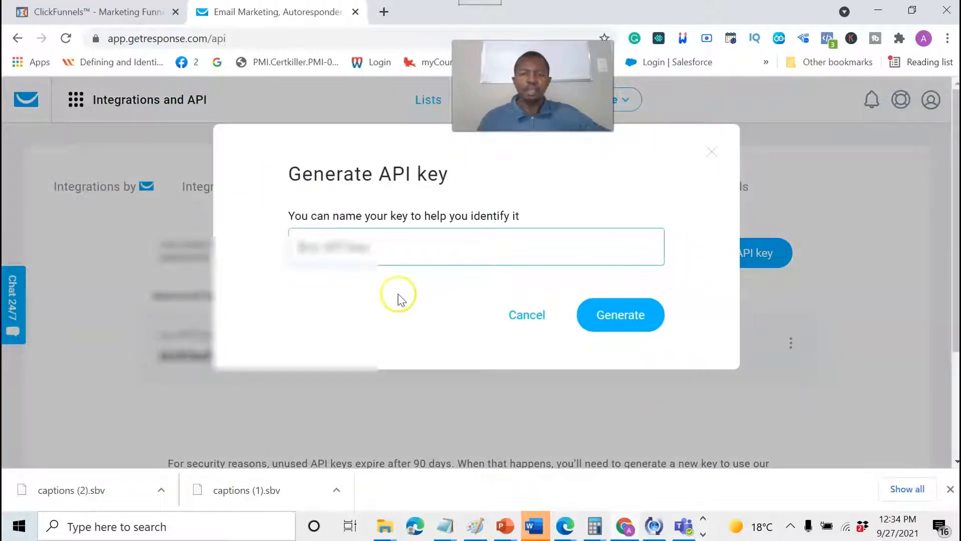
type("C")
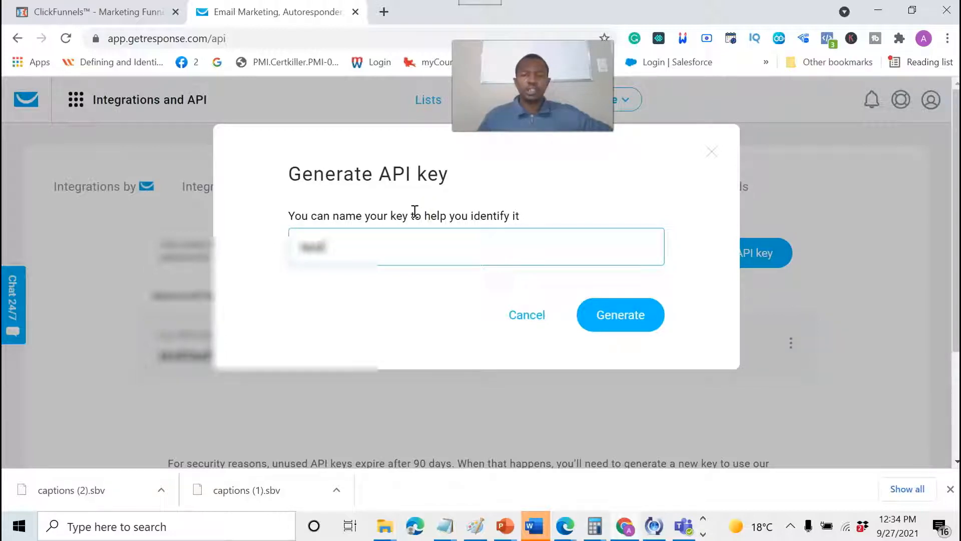
left_click(655, 307)
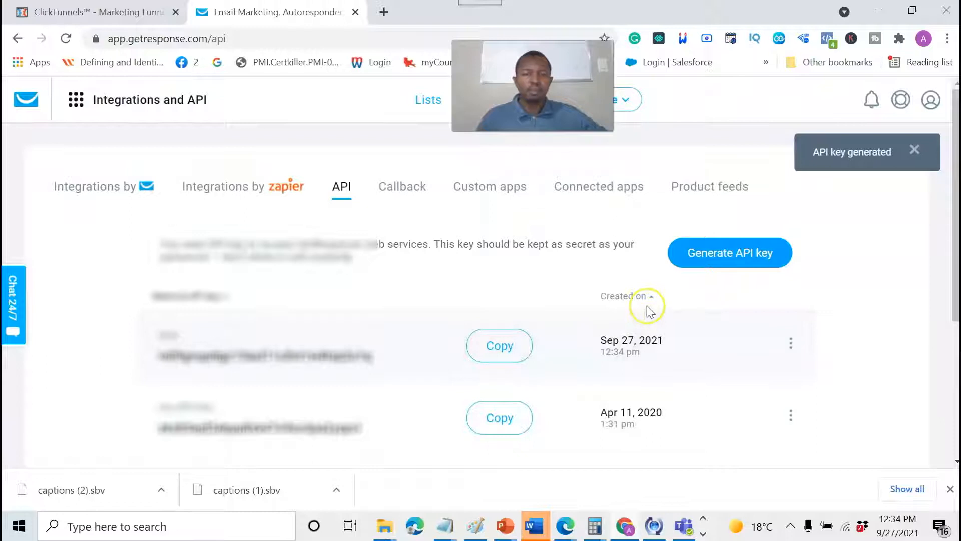
Copy the newly generated API key and switch back to ClickFunnels.
scroll(649, 311, "down", 2)
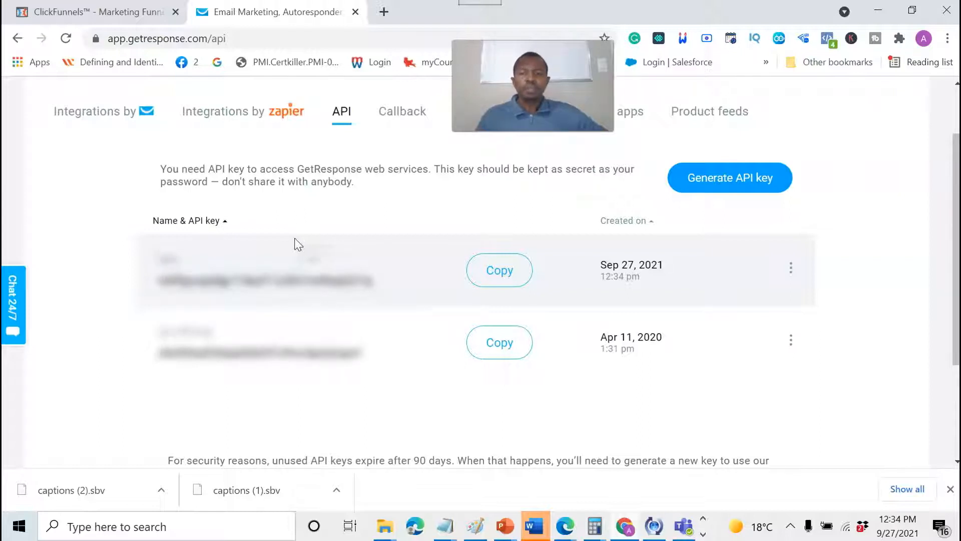
left_click(499, 277)
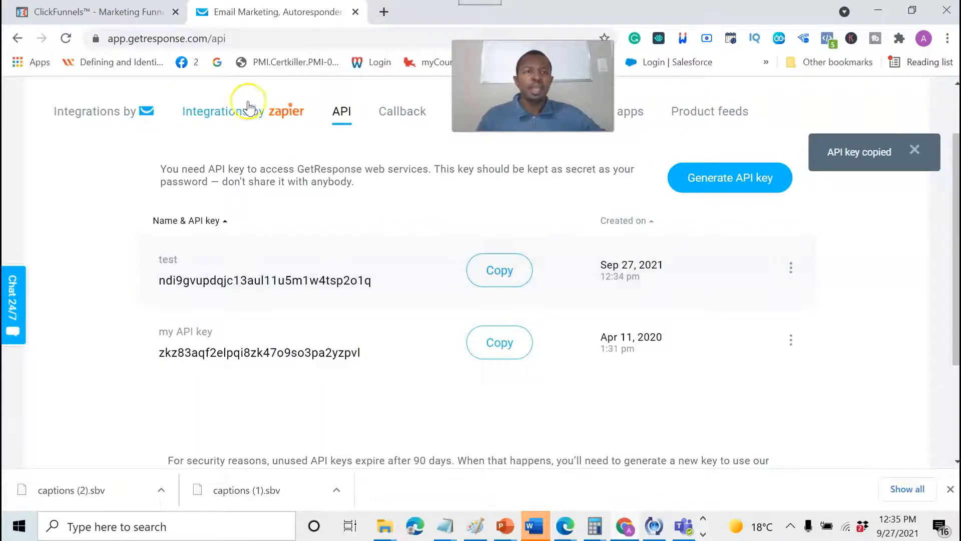
left_click(153, 14)
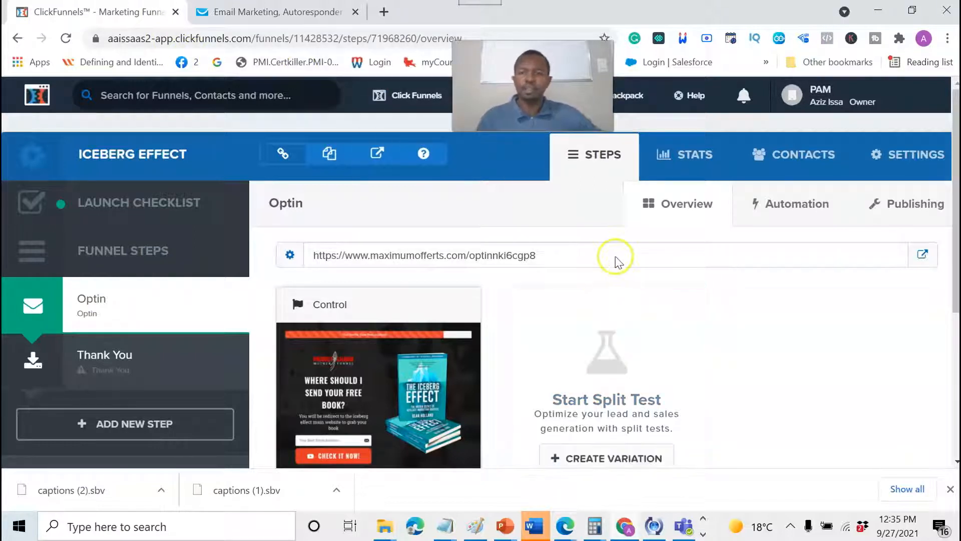
Go to ClickFunnels Account Settings > Integrations, showing the existing GetResponse connection.
left_click(672, 230)
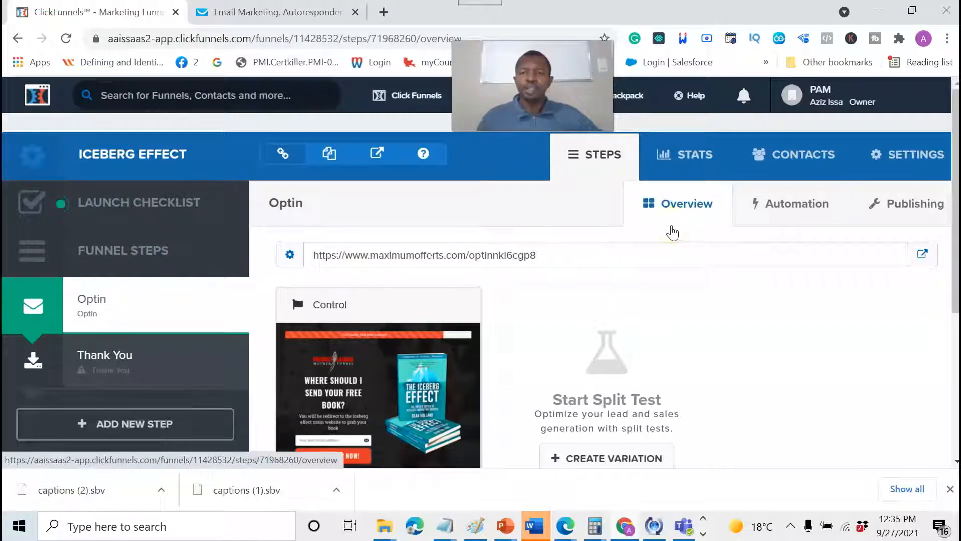
left_click(686, 216)
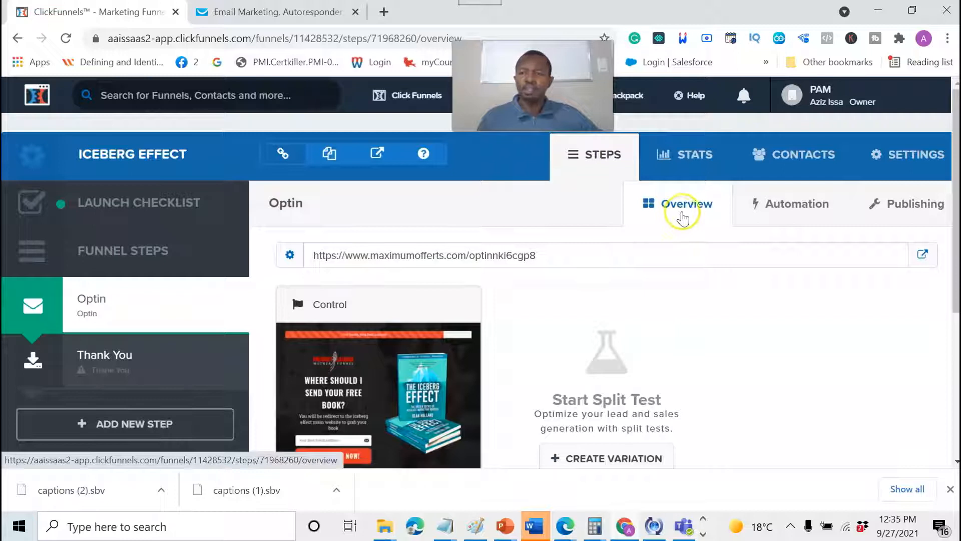
left_click(792, 93)
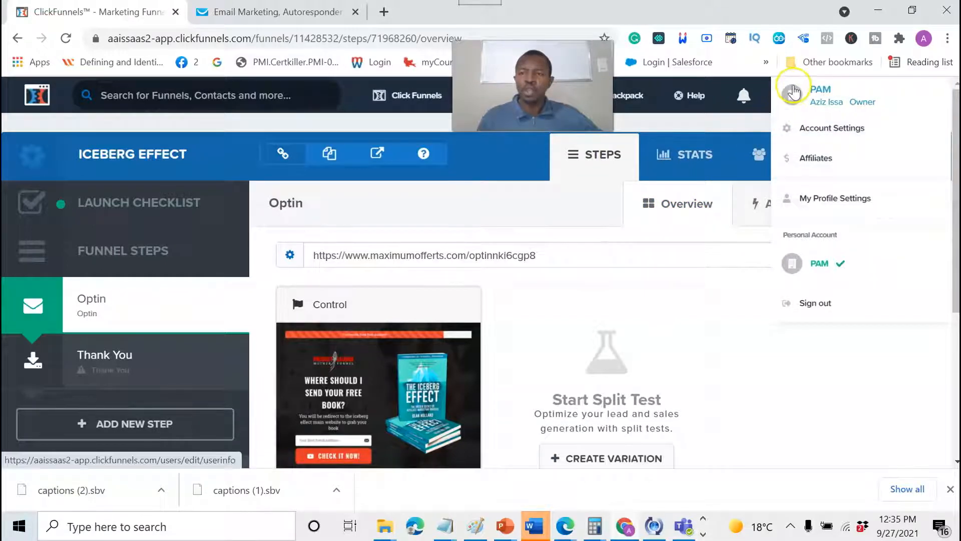
left_click(816, 132)
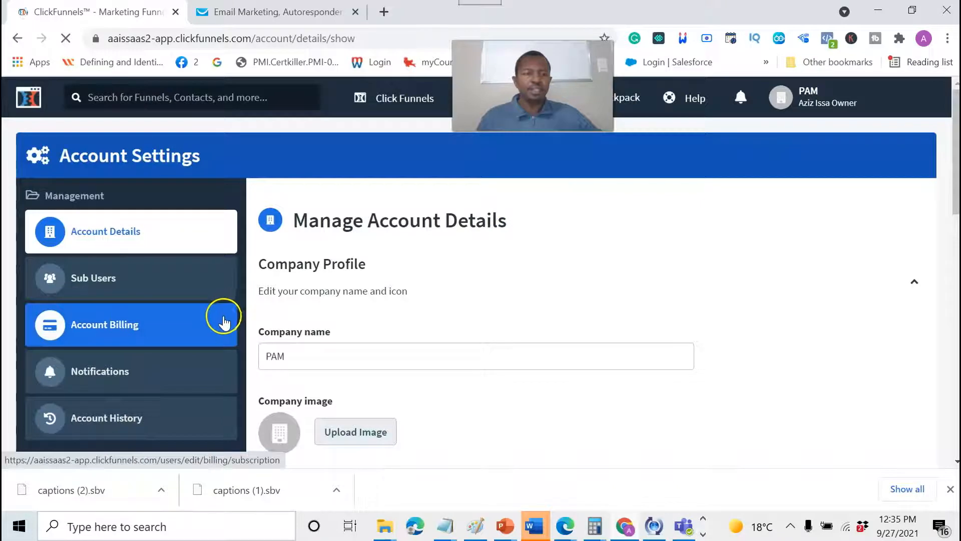
scroll(225, 320, "down", 2)
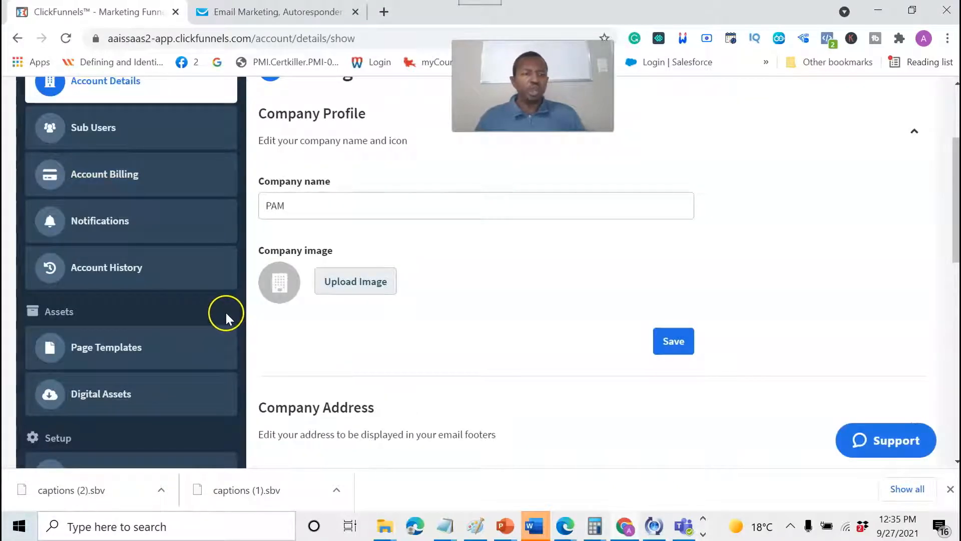
scroll(226, 319, "down", 3)
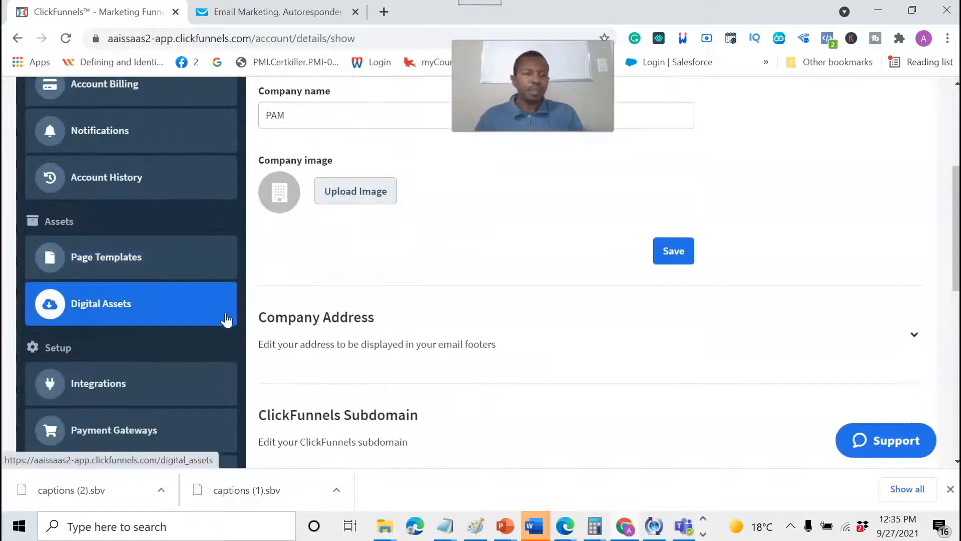
left_click(122, 336)
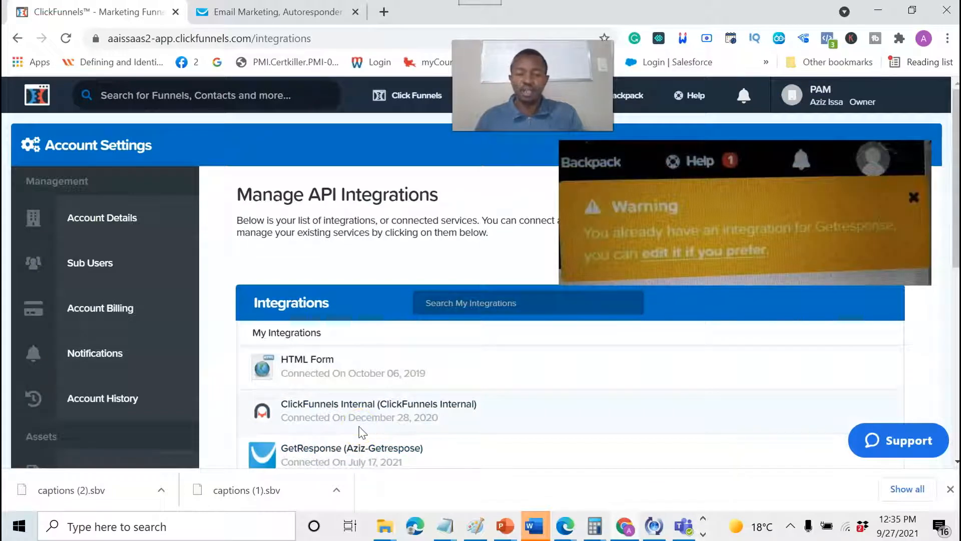
Start a new integration and filter the available integrations by 'get' to show GetResponse.
left_click(371, 443)
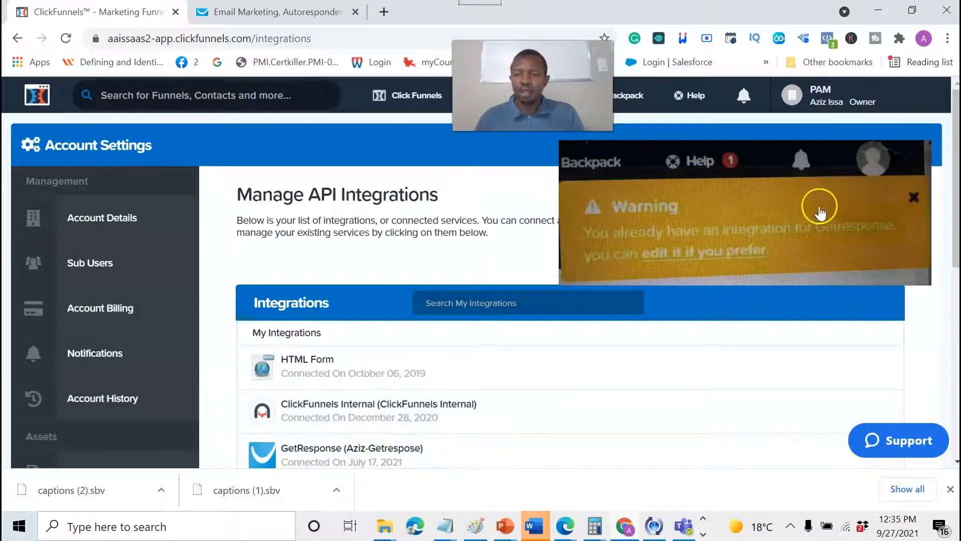
left_click(842, 219)
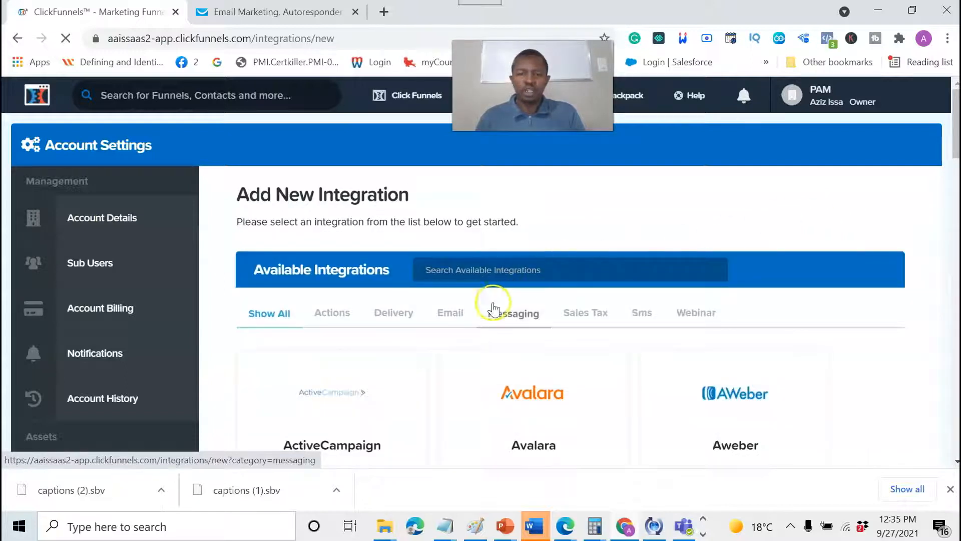
left_click(460, 306)
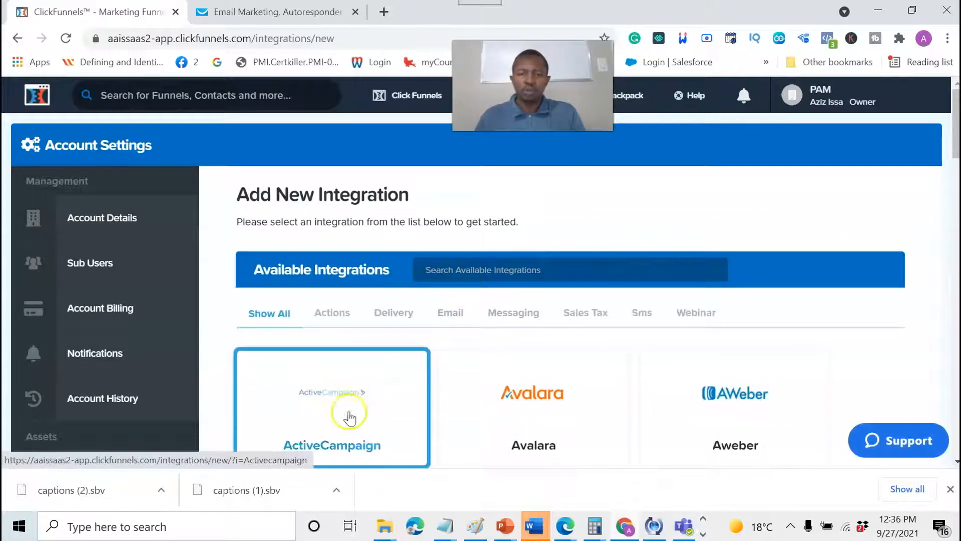
left_click(446, 268)
type("get")
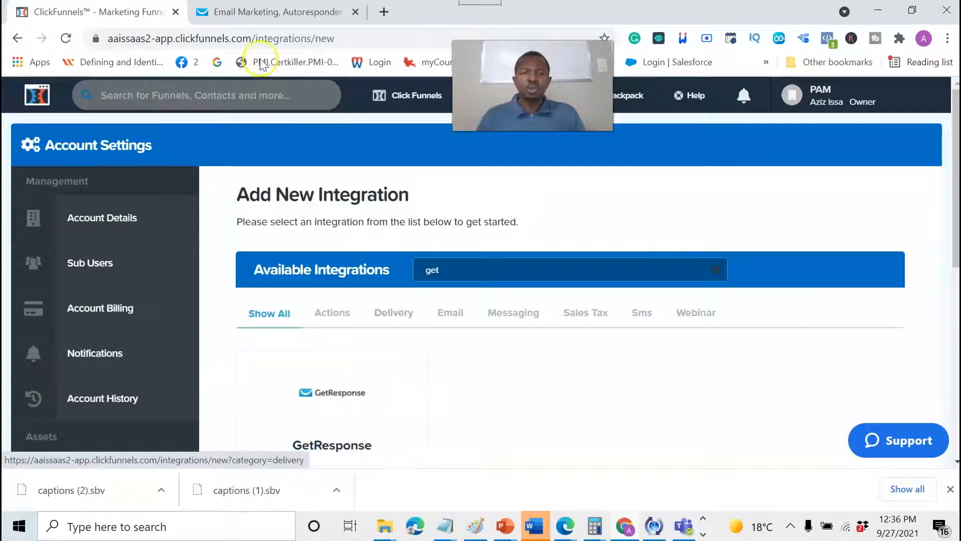
Copy the newest GetResponse API key again and return to ClickFunnels.
left_click(271, 15)
left_click(490, 271)
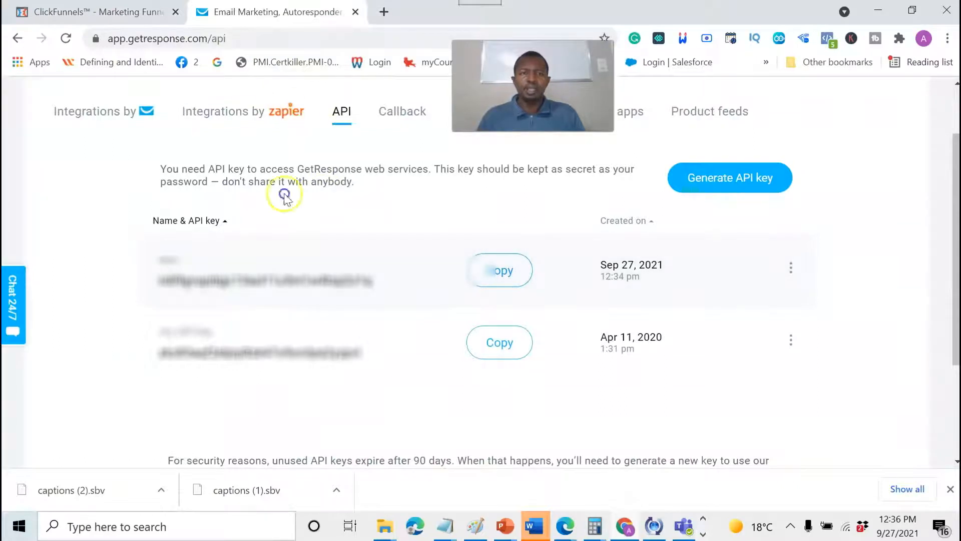
left_click(137, 11)
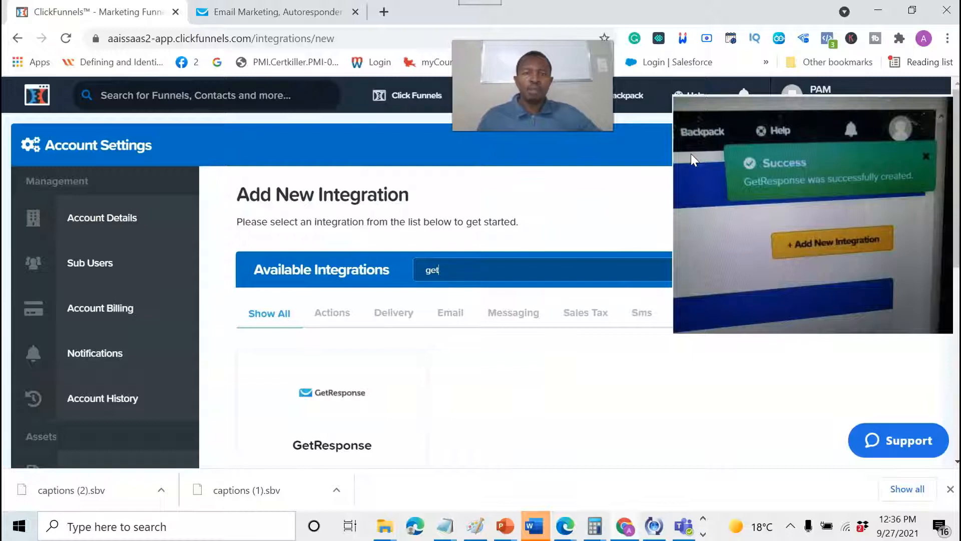
left_click(409, 103)
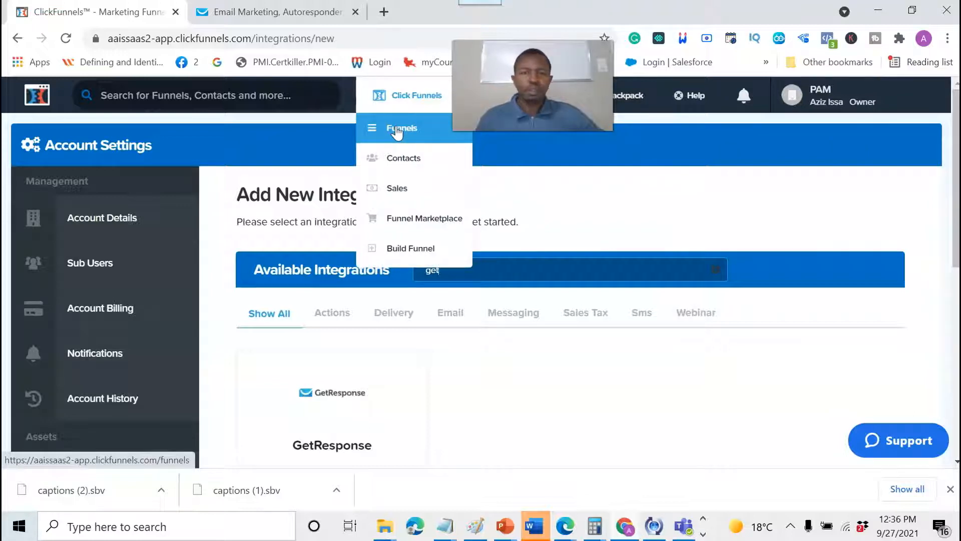
Open the Iceberg Effect funnel and edit its Optin step page.
left_click(398, 129)
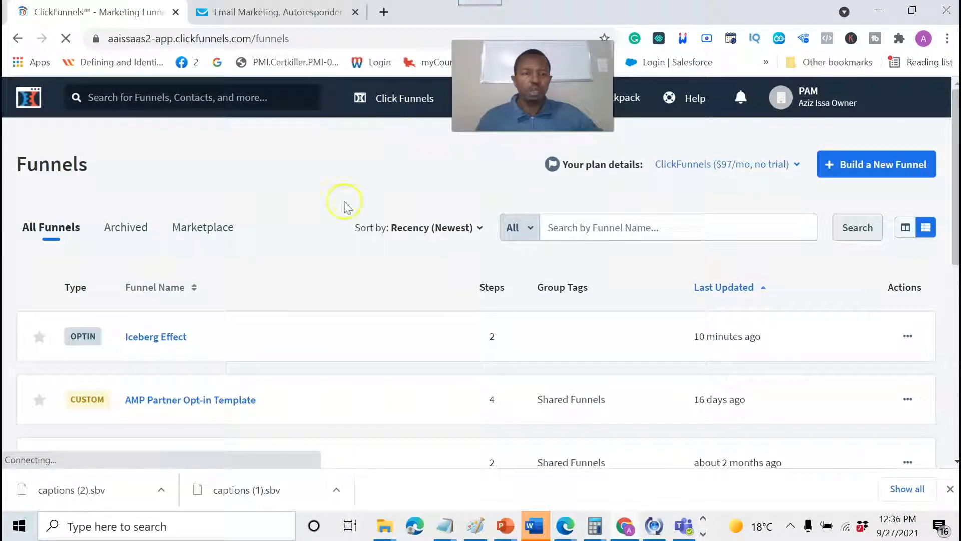
left_click(156, 340)
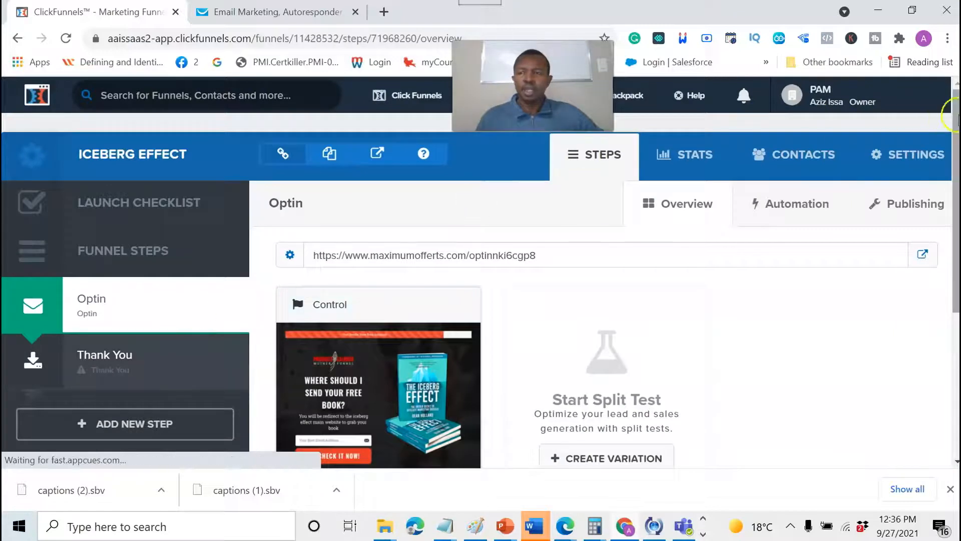
left_click_drag(956, 145, 944, 211)
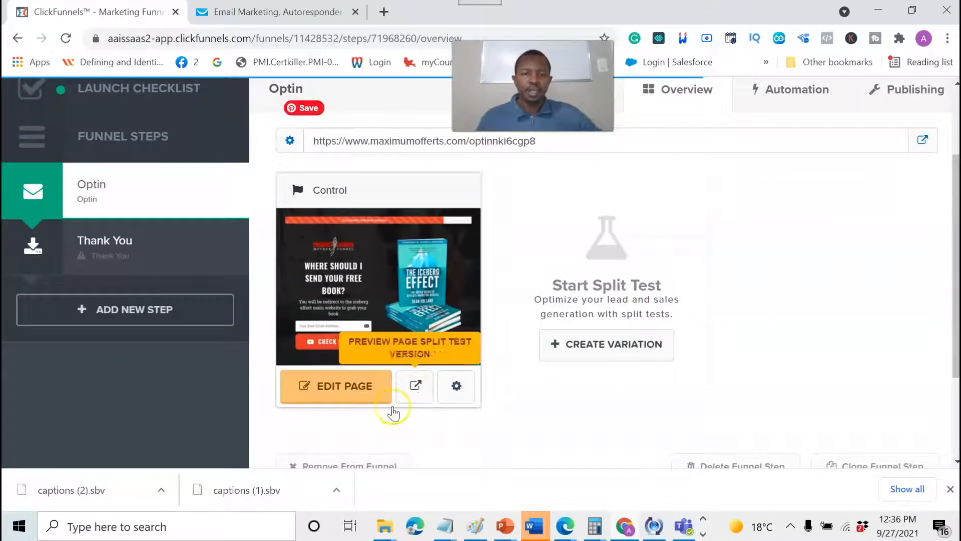
left_click(349, 394)
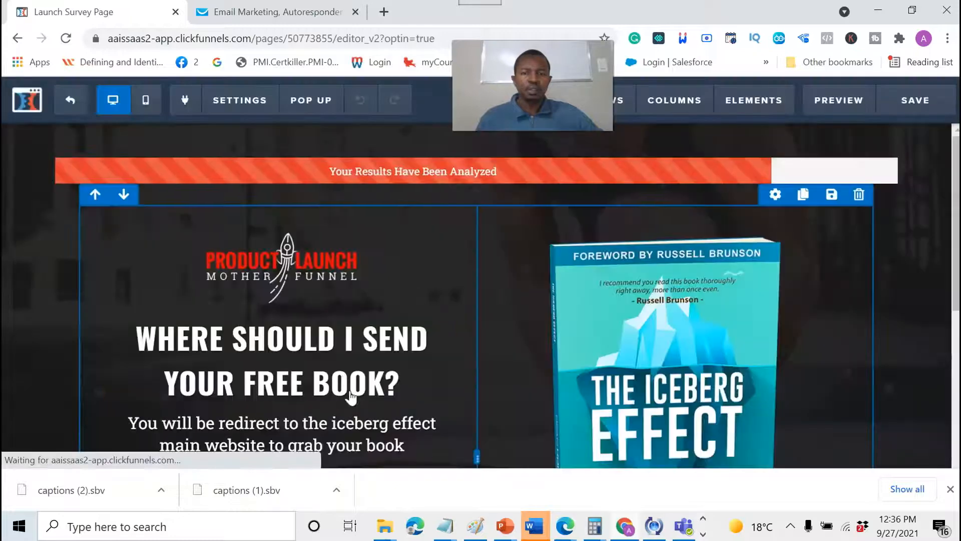
In the page's integration settings, remove the old autoresponder and select the GetResponse integration.
left_click(373, 370)
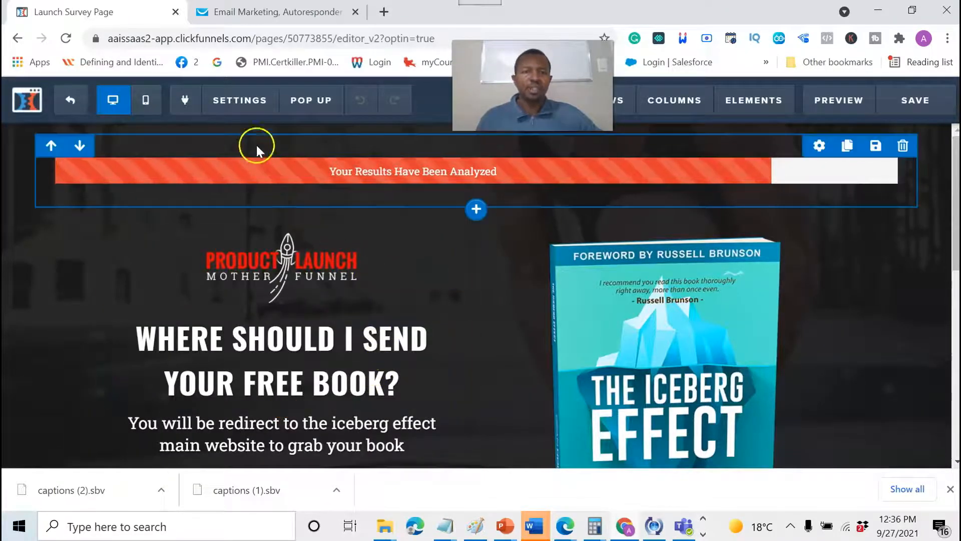
left_click(250, 100)
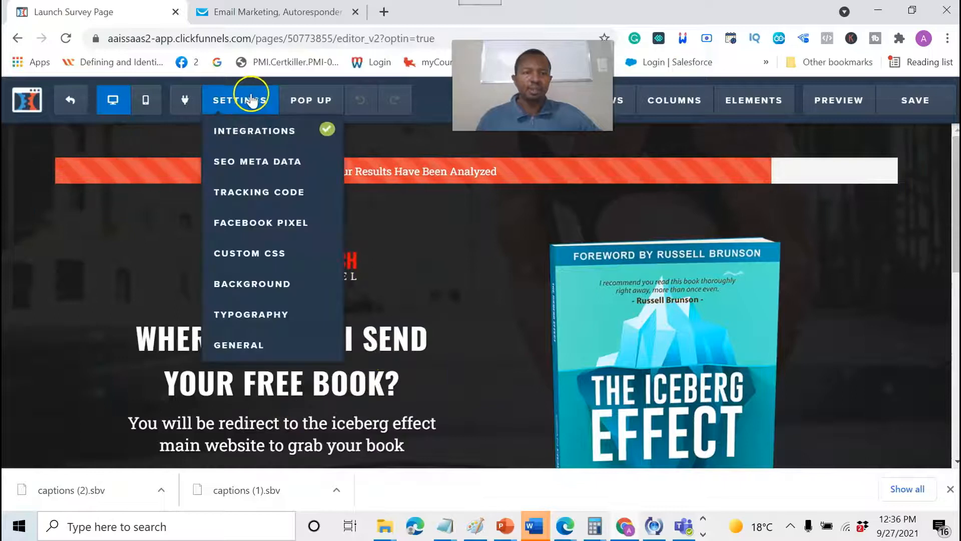
left_click(278, 134)
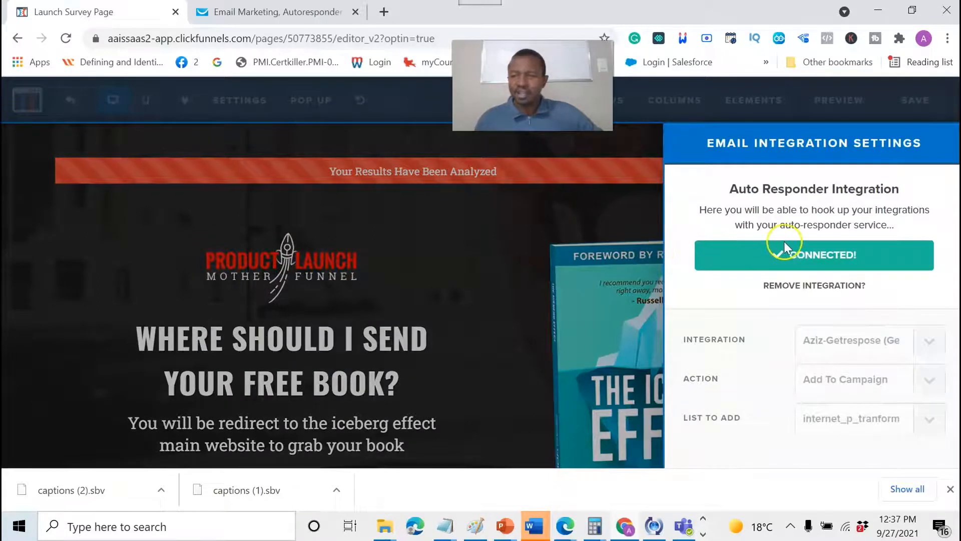
left_click(820, 285)
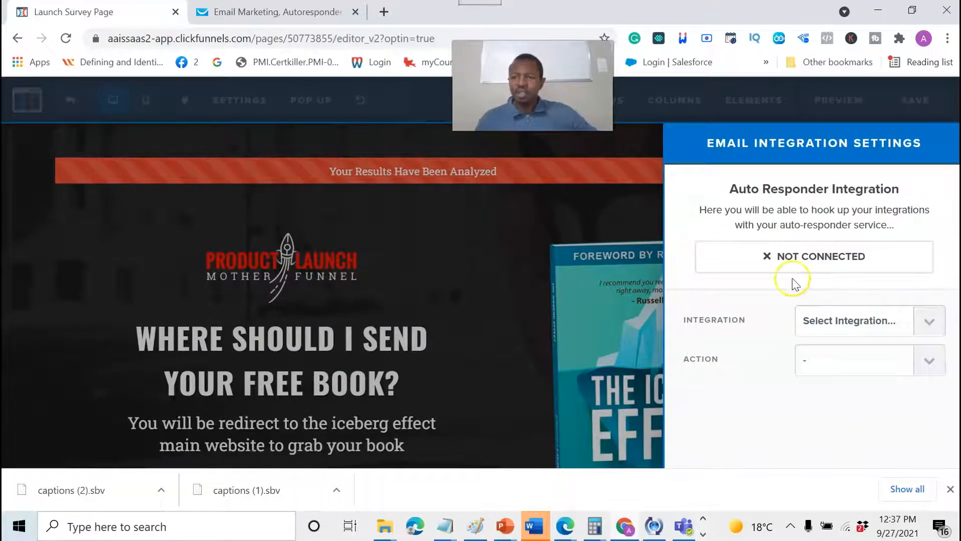
left_click(839, 328)
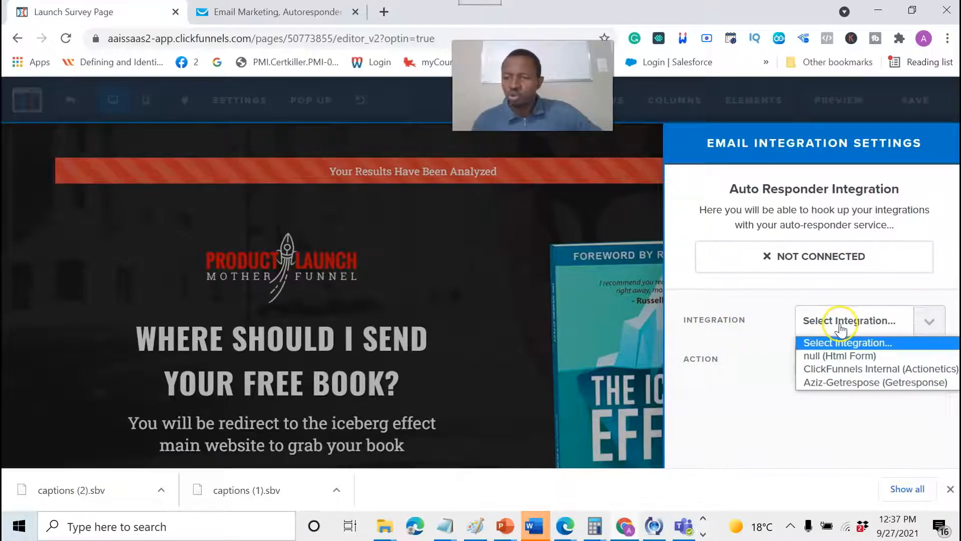
left_click(842, 382)
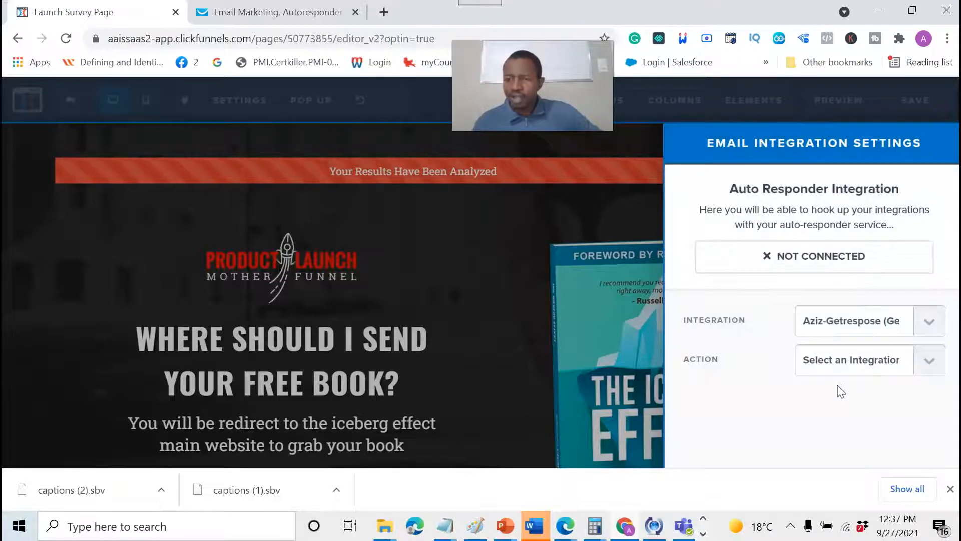
Set the action to Add To Campaign with the internet_p_tranformation list, then close the panel.
left_click(844, 360)
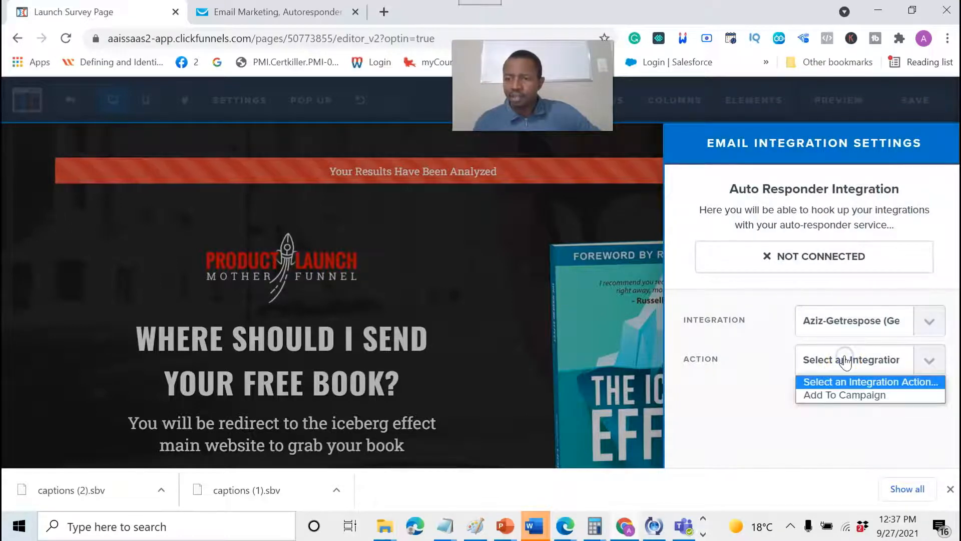
left_click(831, 396)
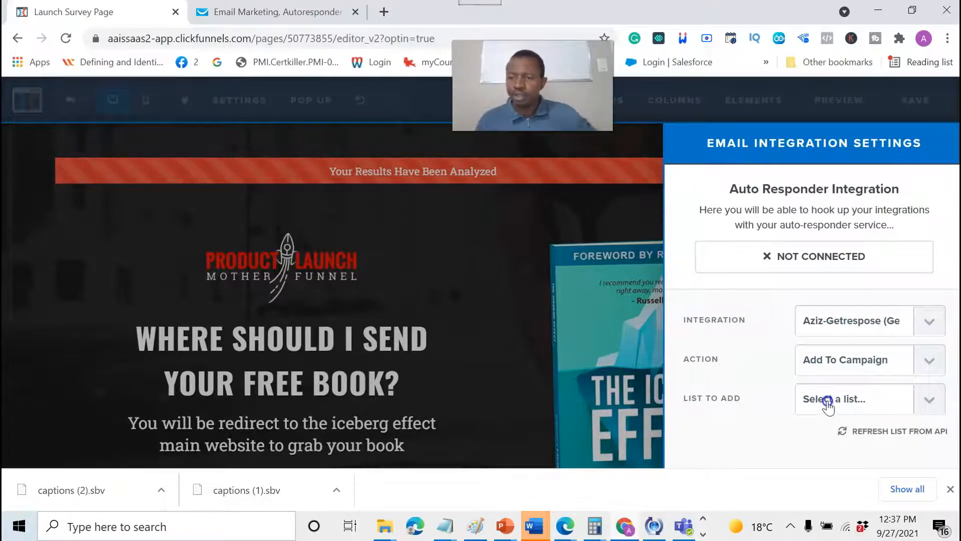
left_click(827, 401)
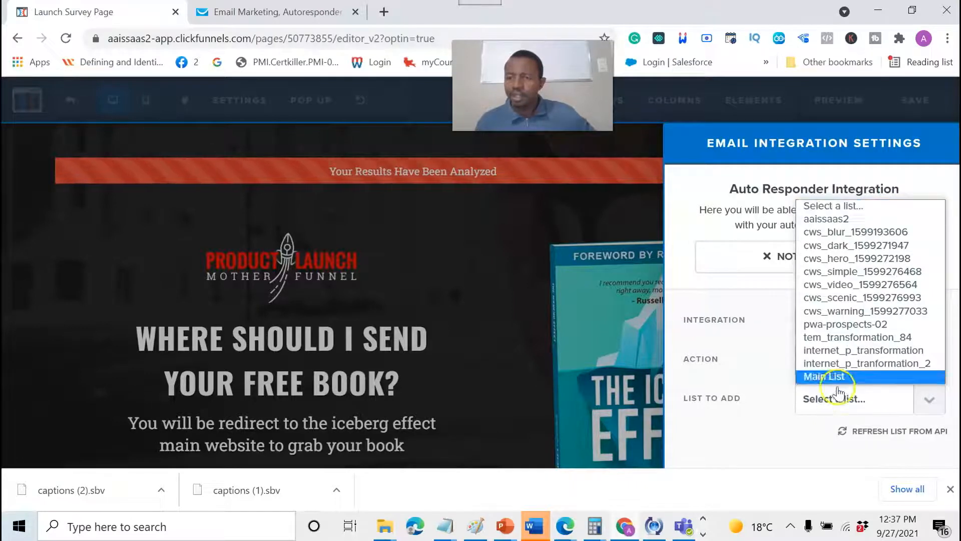
left_click(861, 364)
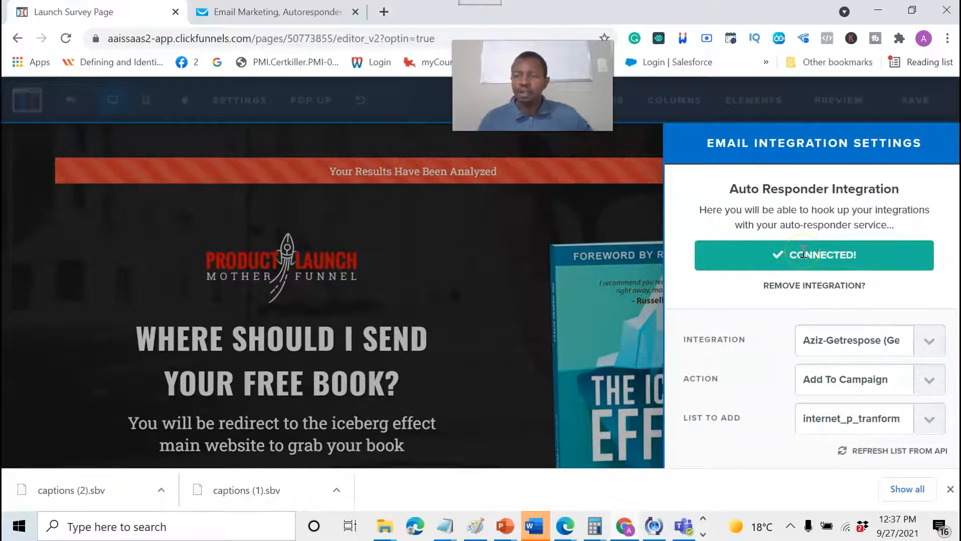
left_click(487, 235)
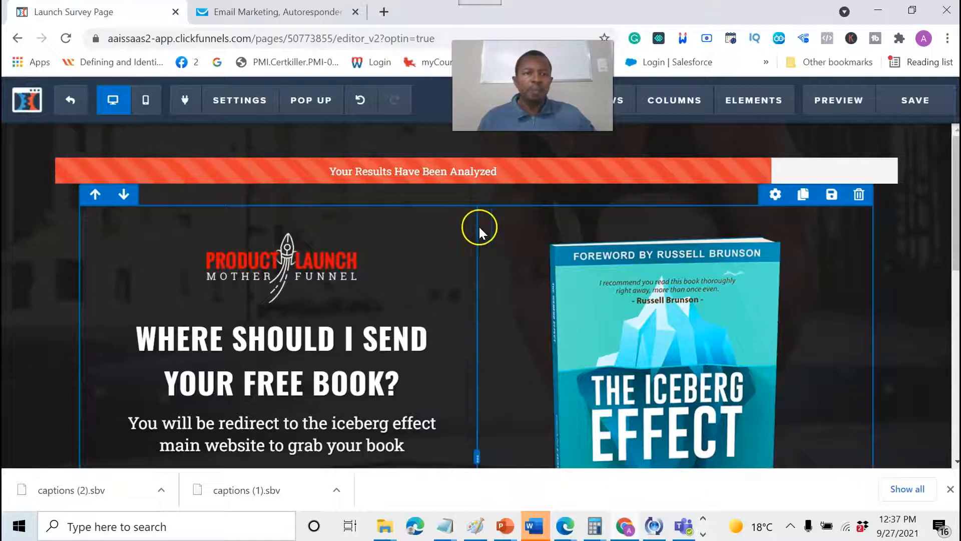
Save the opt-in page and exit the editor to the Optin step overview.
mouse_move(253, 98)
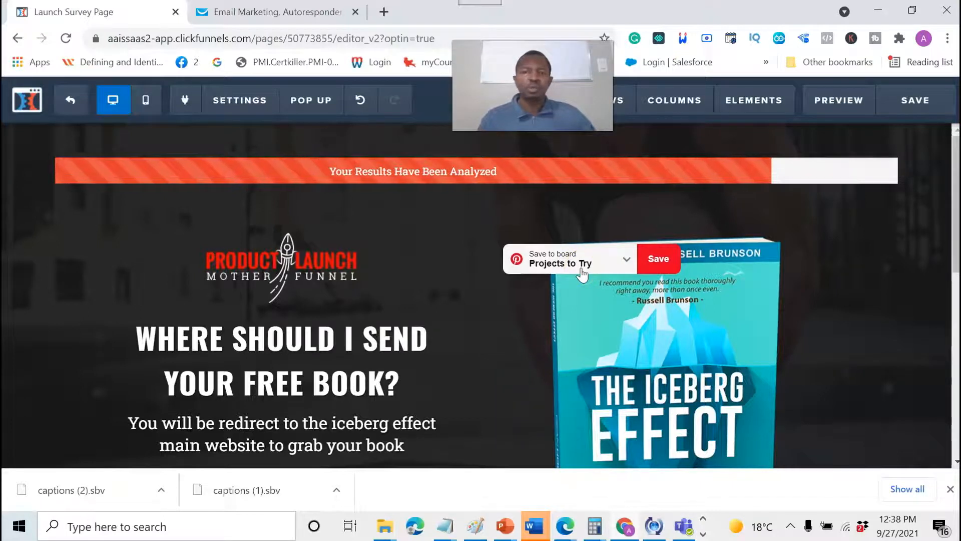
left_click(844, 119)
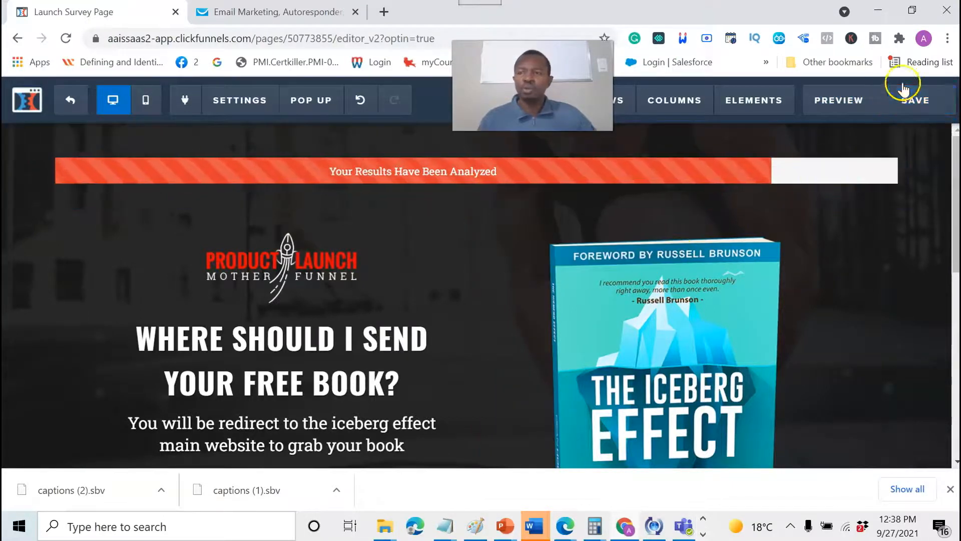
left_click(915, 106)
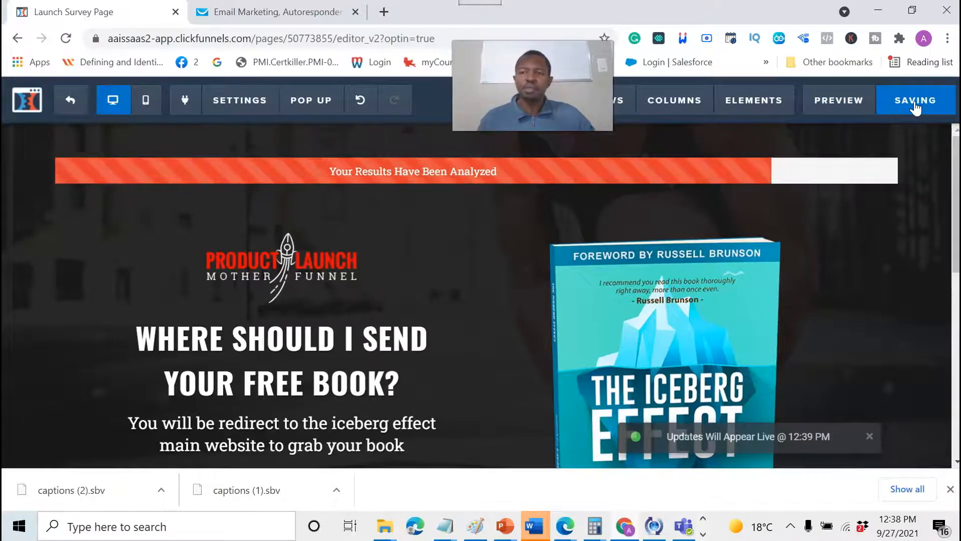
left_click(337, 219)
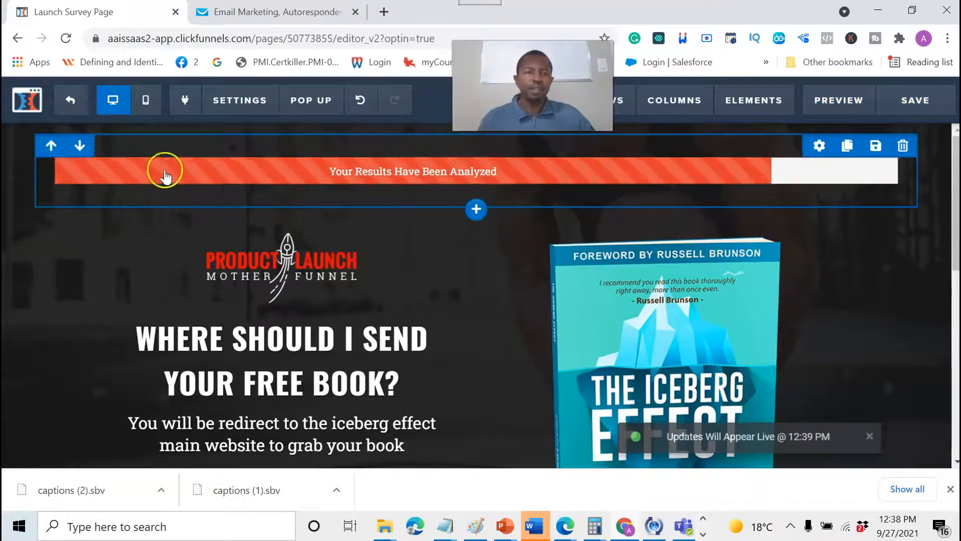
left_click(72, 100)
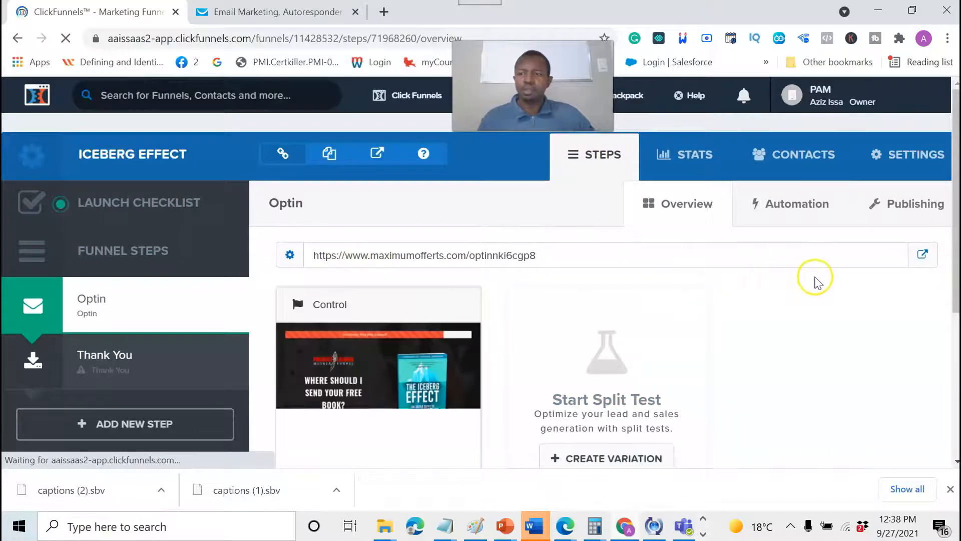
Open the live opt-in page and submit a test Gmail address with CHECK IT NOW!
left_click(922, 256)
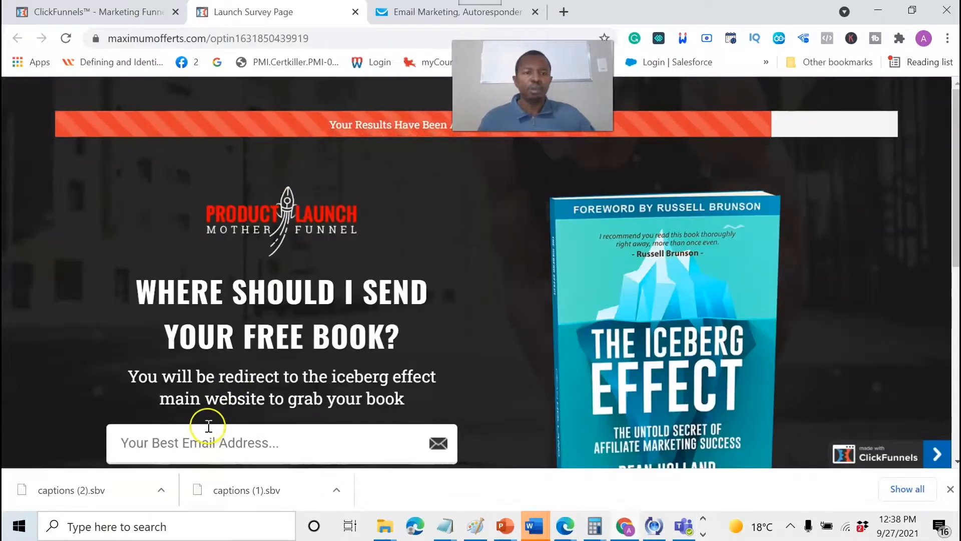
left_click(180, 444)
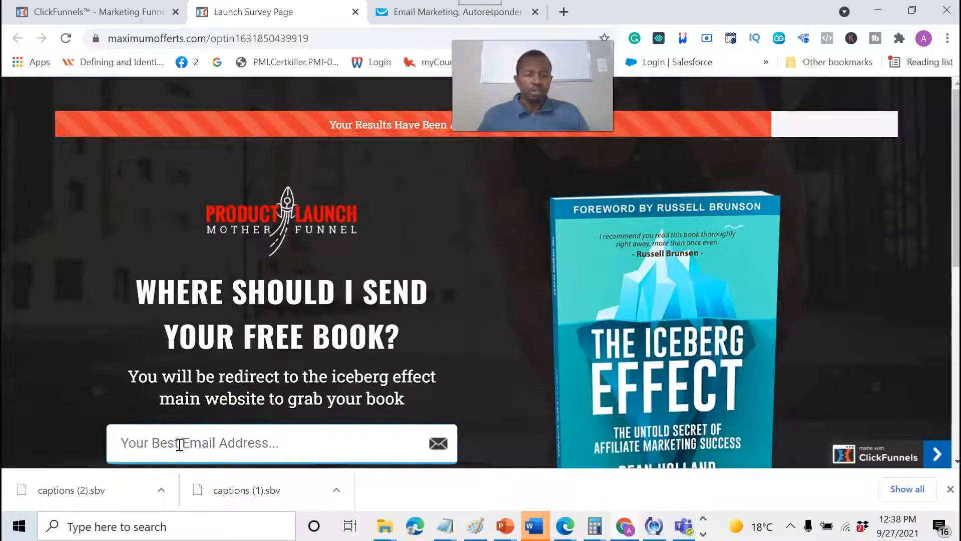
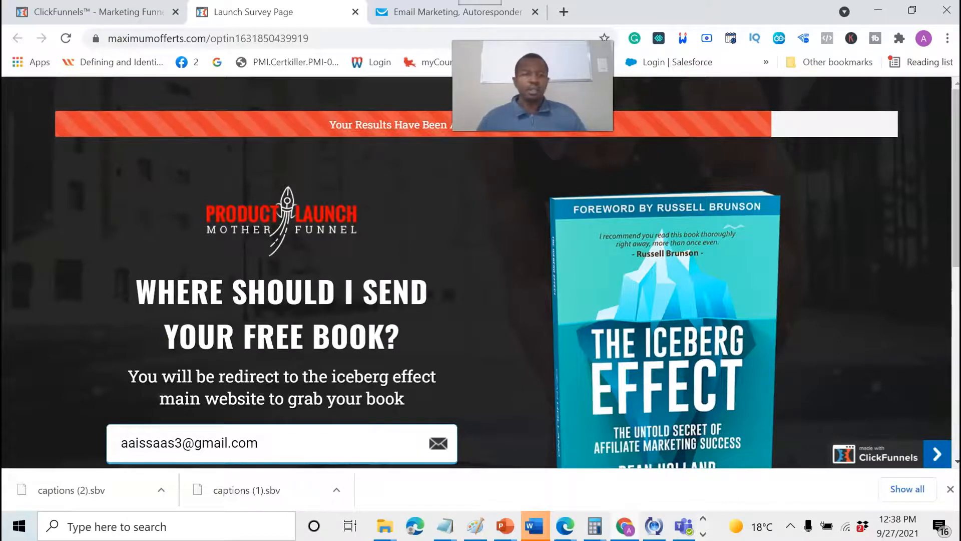
left_click(49, 356)
scroll(49, 357, "down", 2)
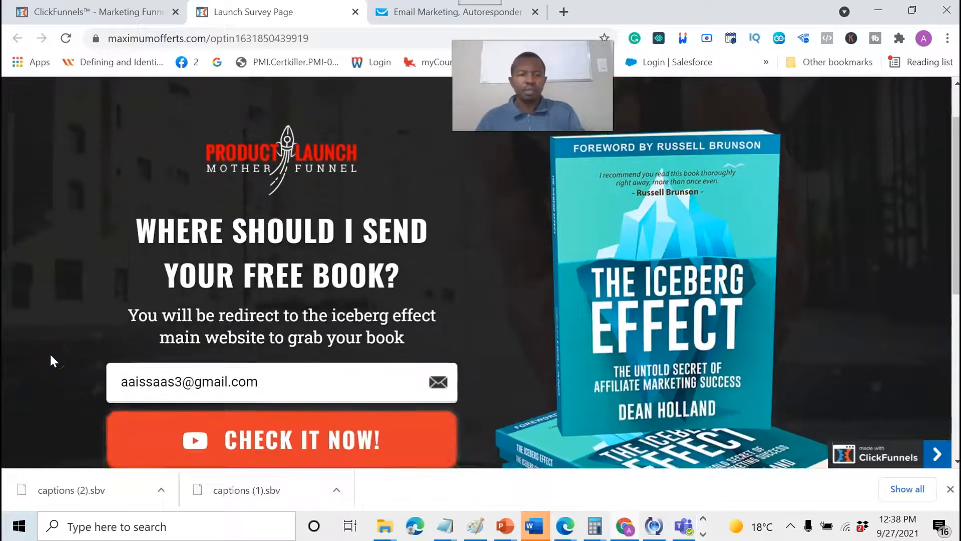
left_click(254, 408)
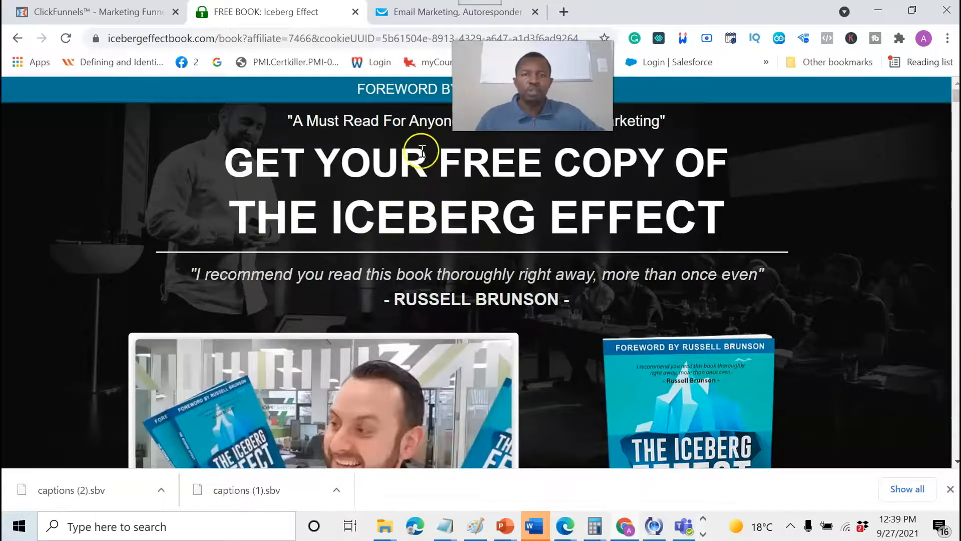
Open GetResponse Lists and go to page 2, where internet_p_tranformation_2 shows 1 contact.
left_click(402, 11)
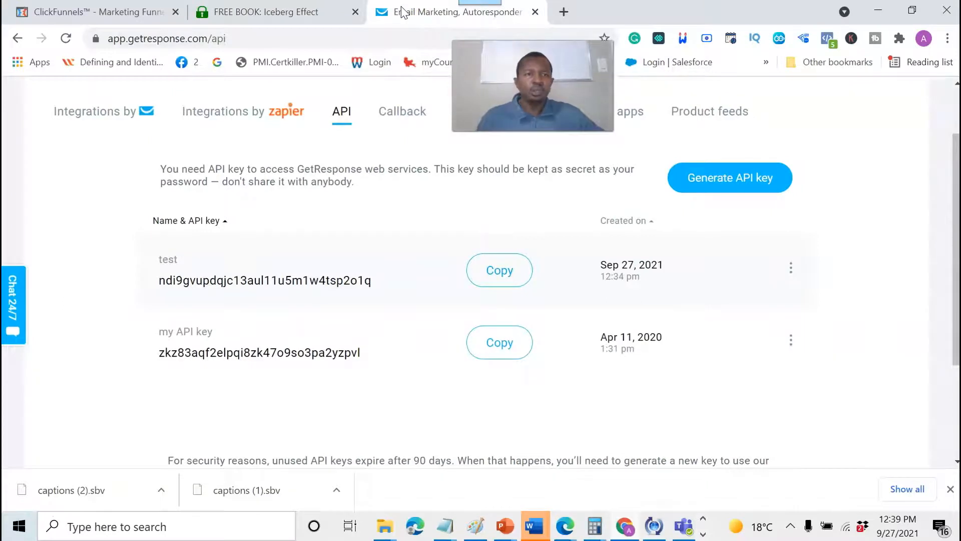
scroll(242, 170, "up", 2)
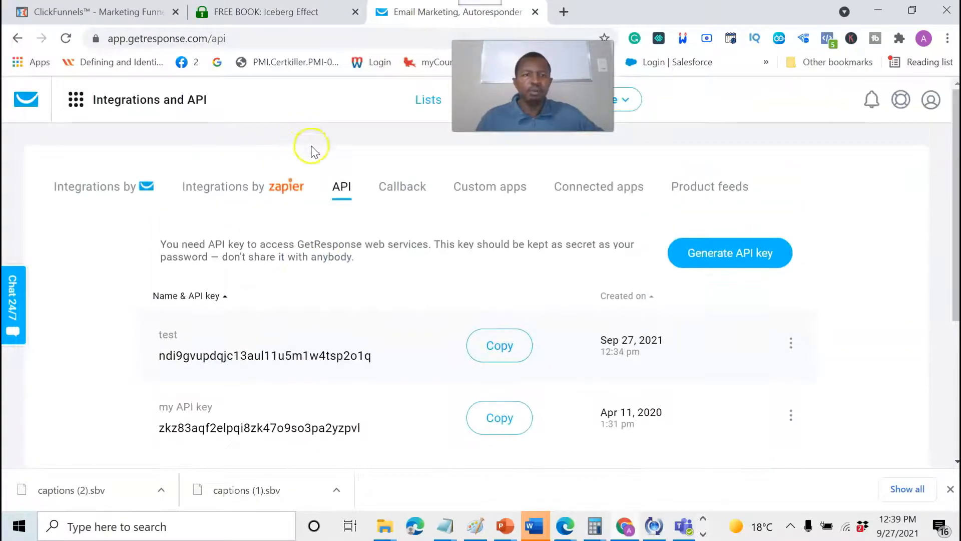
left_click(418, 103)
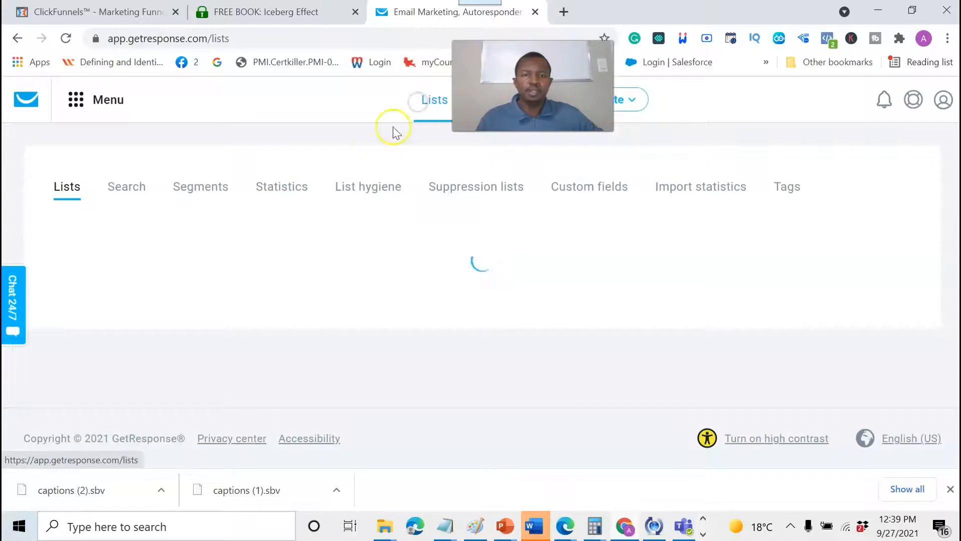
scroll(371, 283, "down", 1)
scroll(383, 285, "down", 1)
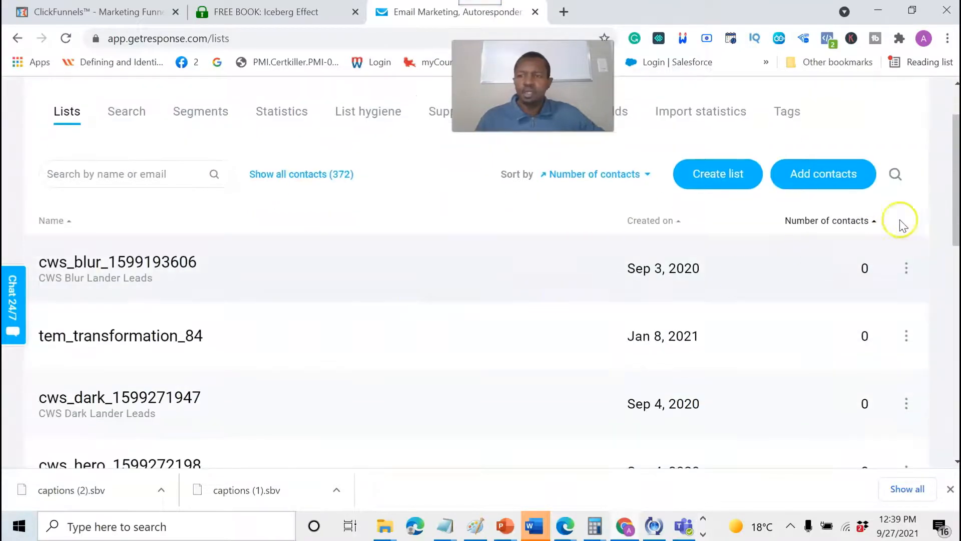
scroll(926, 224, "down", 8)
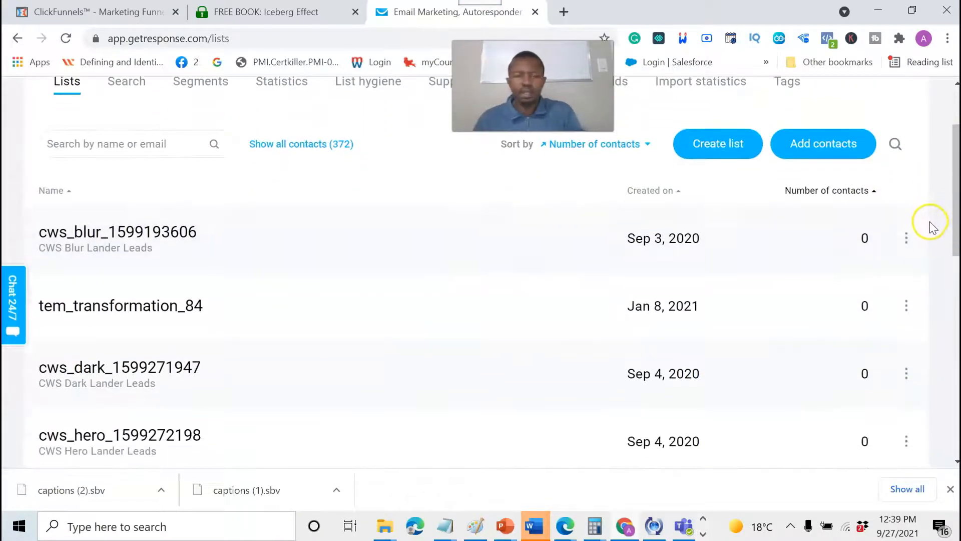
scroll(906, 228, "down", 1)
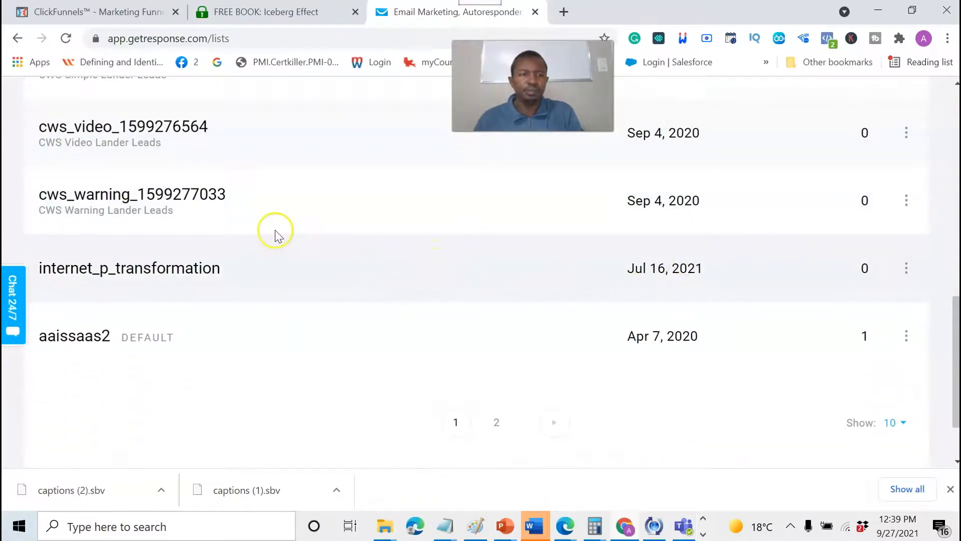
left_click(495, 425)
scroll(423, 322, "up", 4)
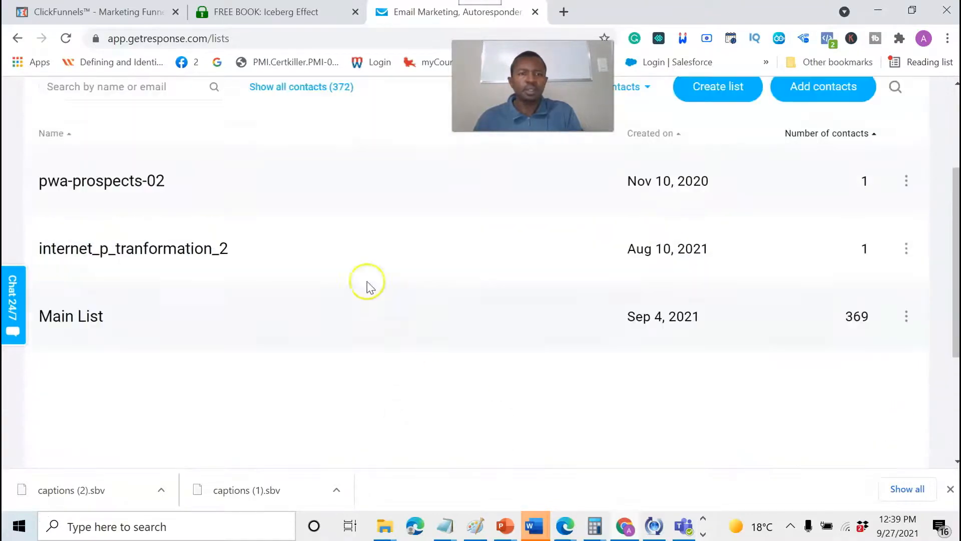
View internet_p_tranformation_2's contacts to confirm the API signup, then return to ClickFunnels.
left_click(181, 277)
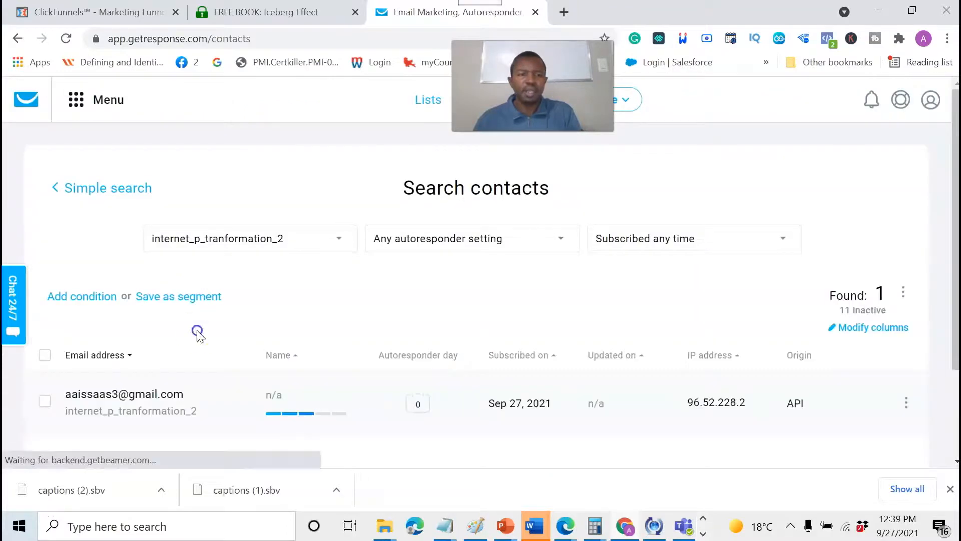
scroll(174, 395, "down", 1)
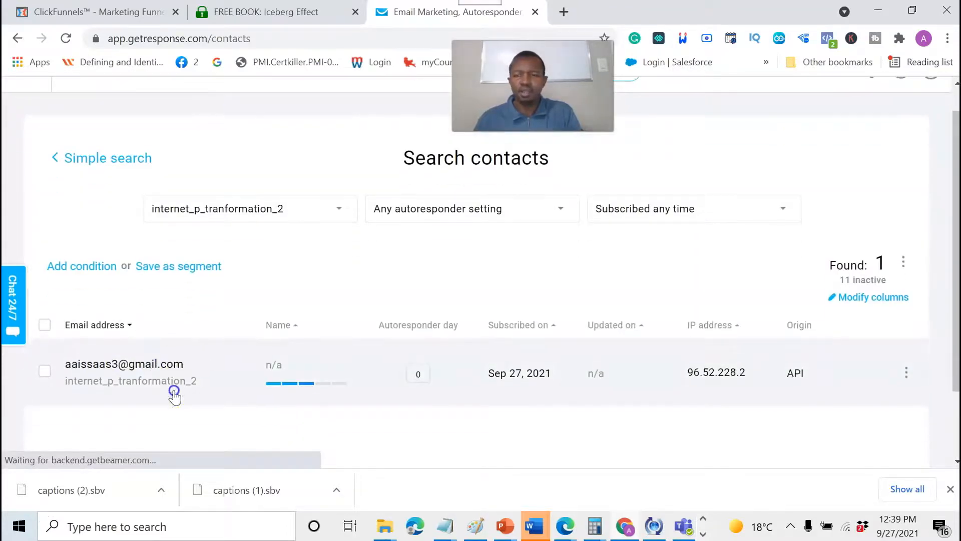
scroll(174, 395, "down", 1)
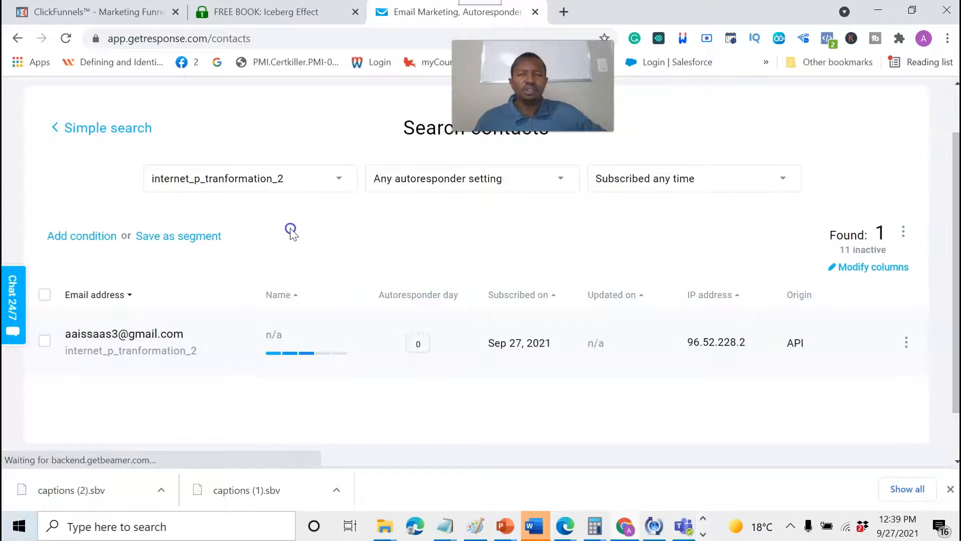
left_click(125, 13)
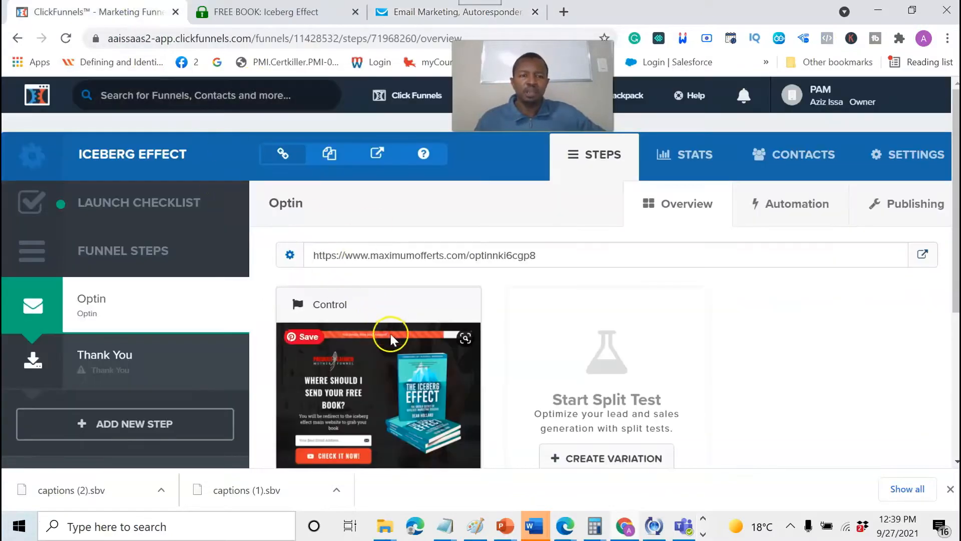
scroll(395, 328, "down", 3)
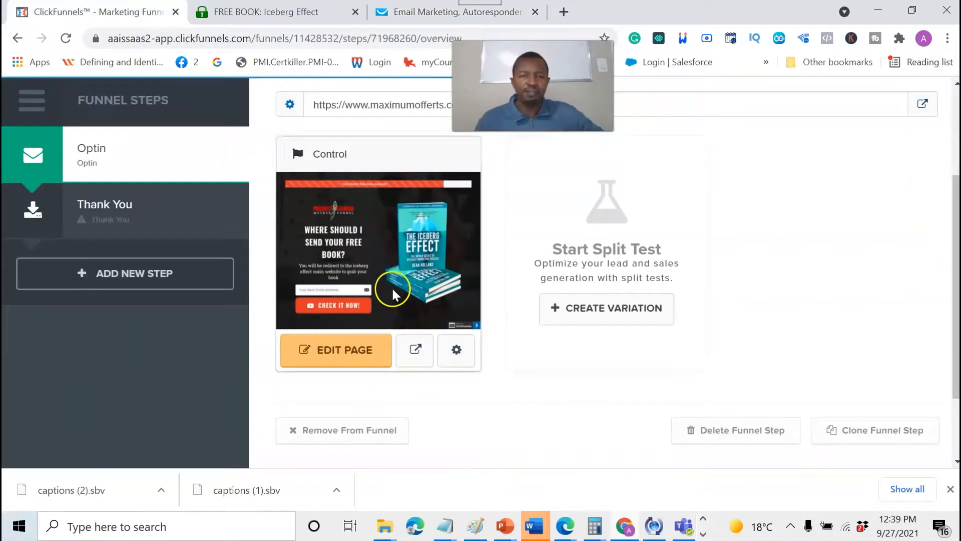